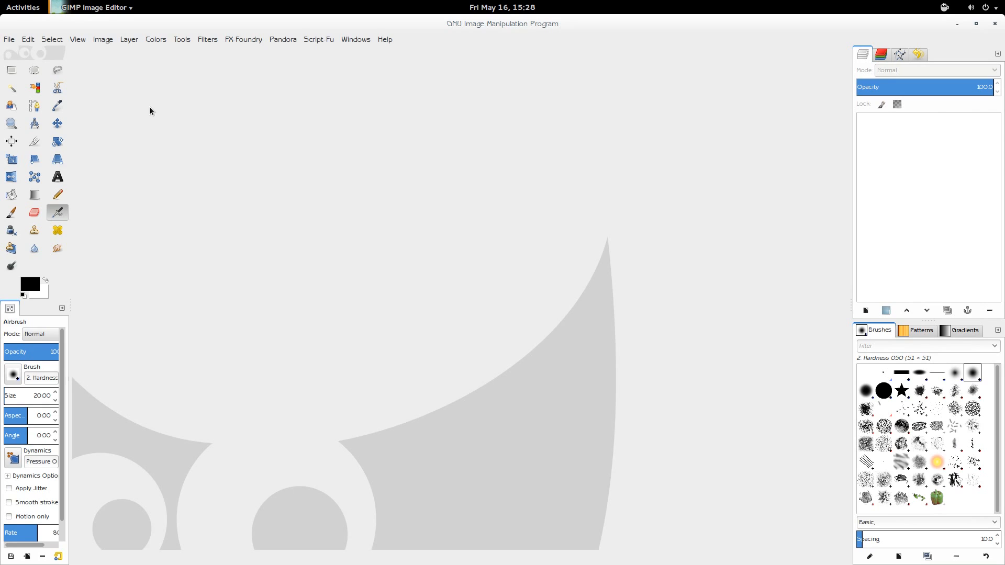
# Set the background color to a medium blue with HTML notation 2f3a9f.
pyautogui.click(44, 297)
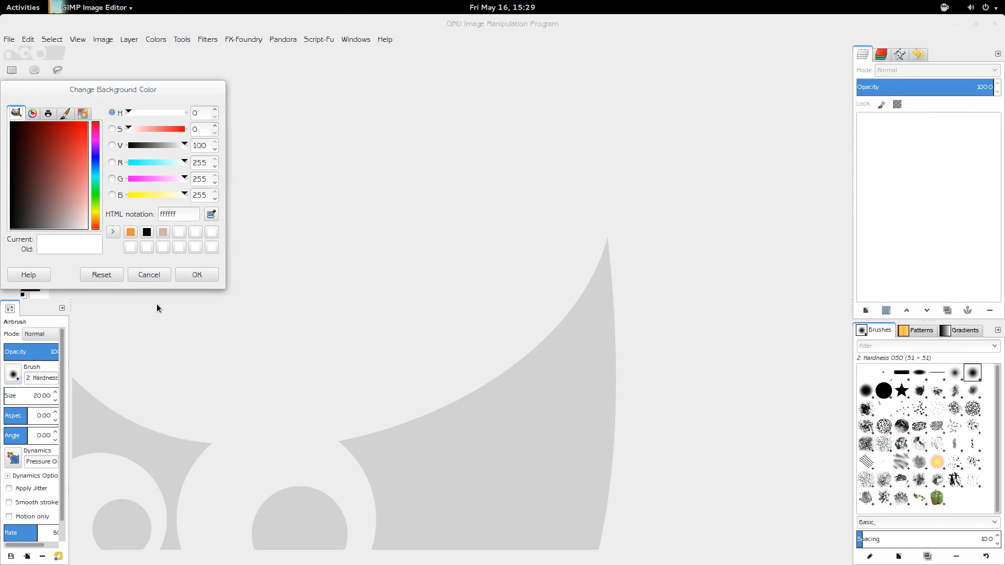
pyautogui.moveTo(967, 39); pyautogui.dragTo(532, 175)
pyautogui.doubleClick(532, 175)
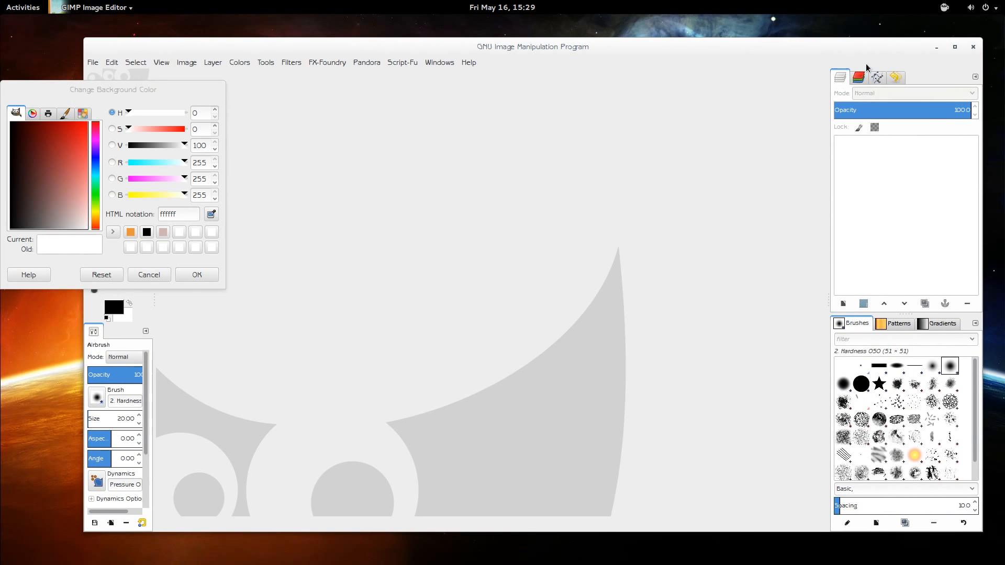
pyautogui.click(955, 47)
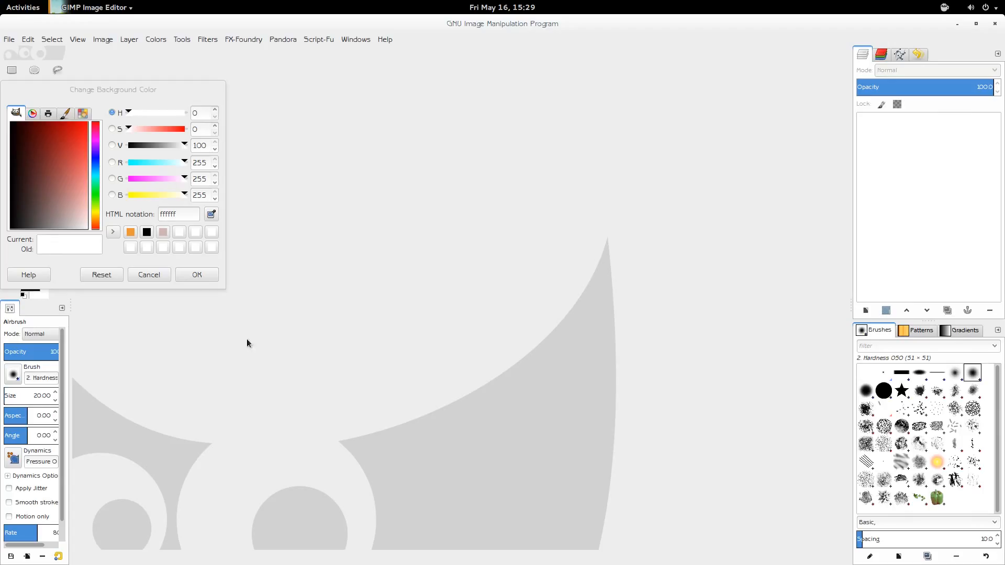
pyautogui.click(25, 212)
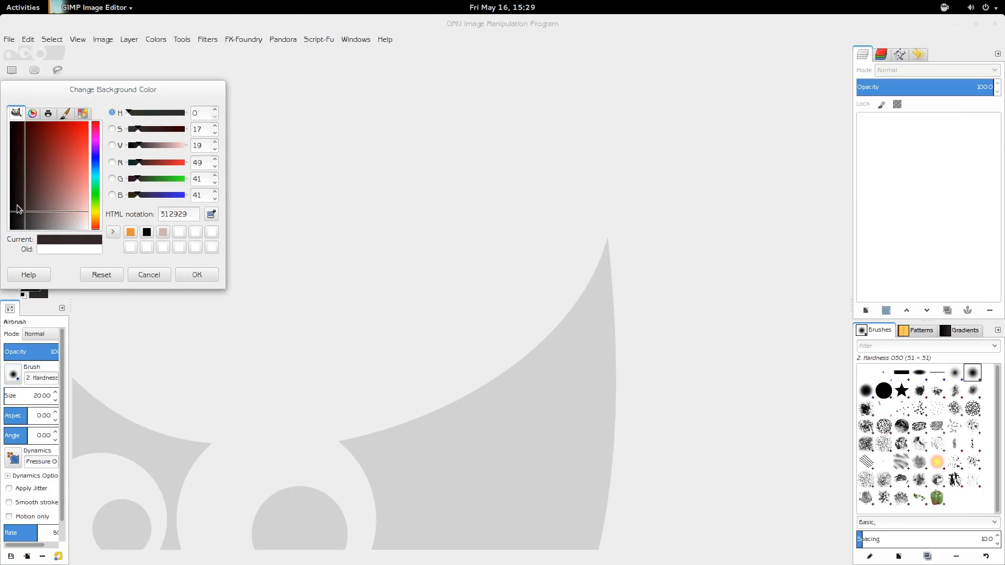
pyautogui.click(20, 221)
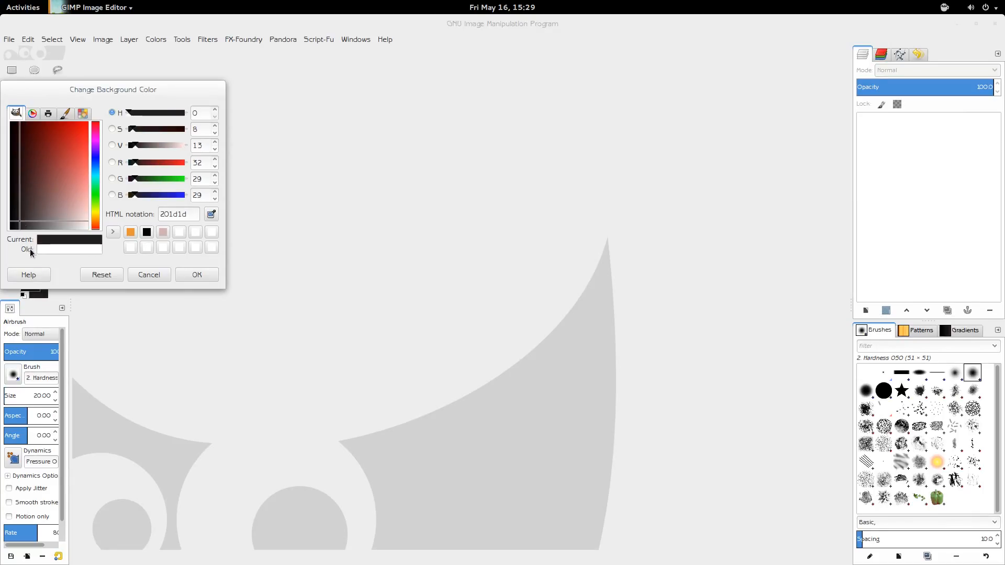
pyautogui.moveTo(19, 221); pyautogui.dragTo(17, 221)
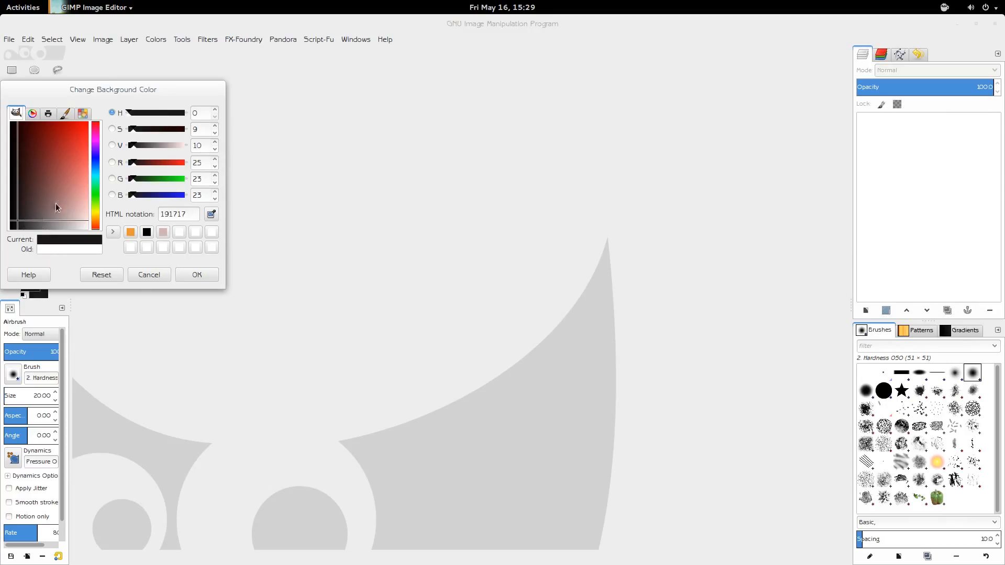
pyautogui.click(95, 162)
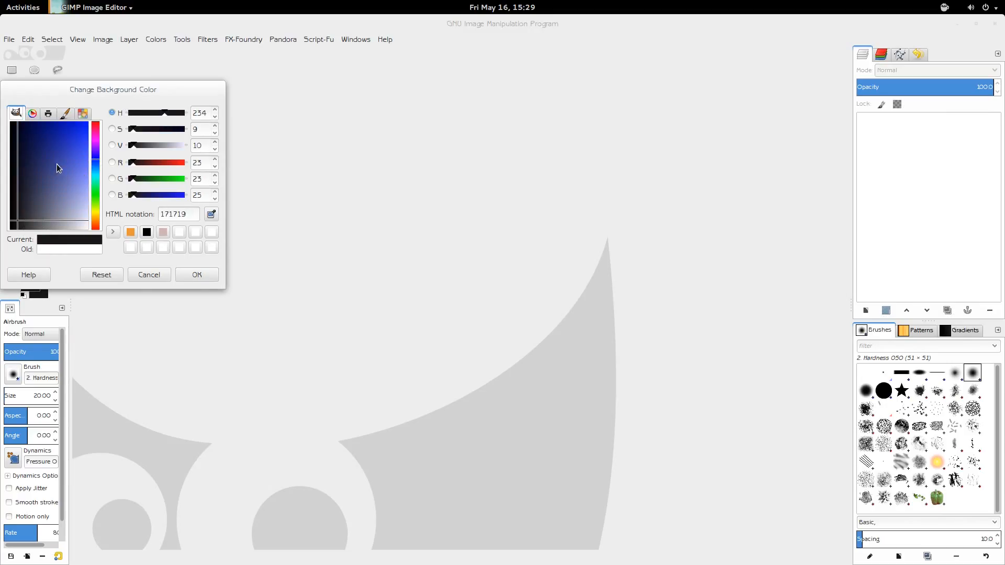
pyautogui.click(35, 139)
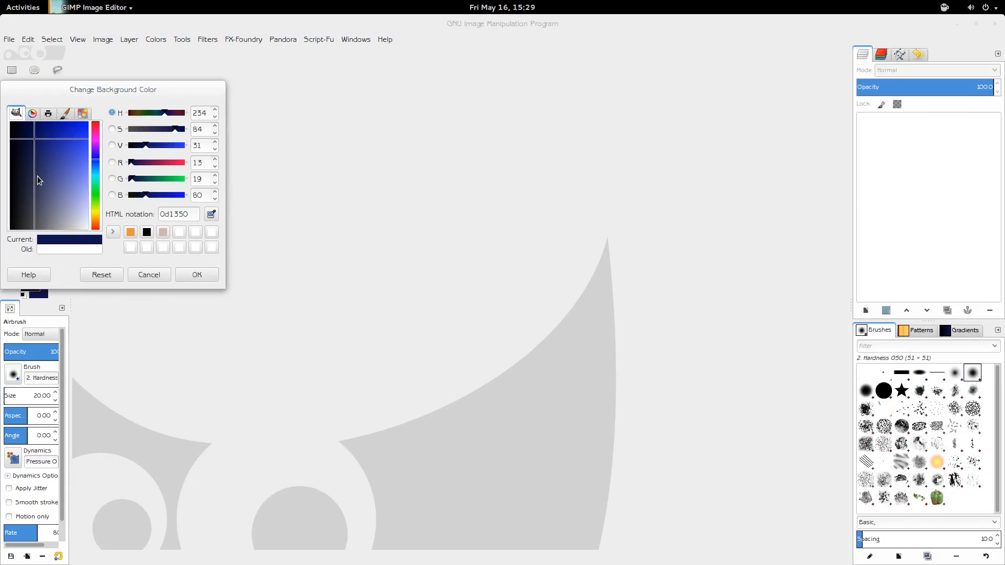
pyautogui.moveTo(37, 147); pyautogui.dragTo(58, 155)
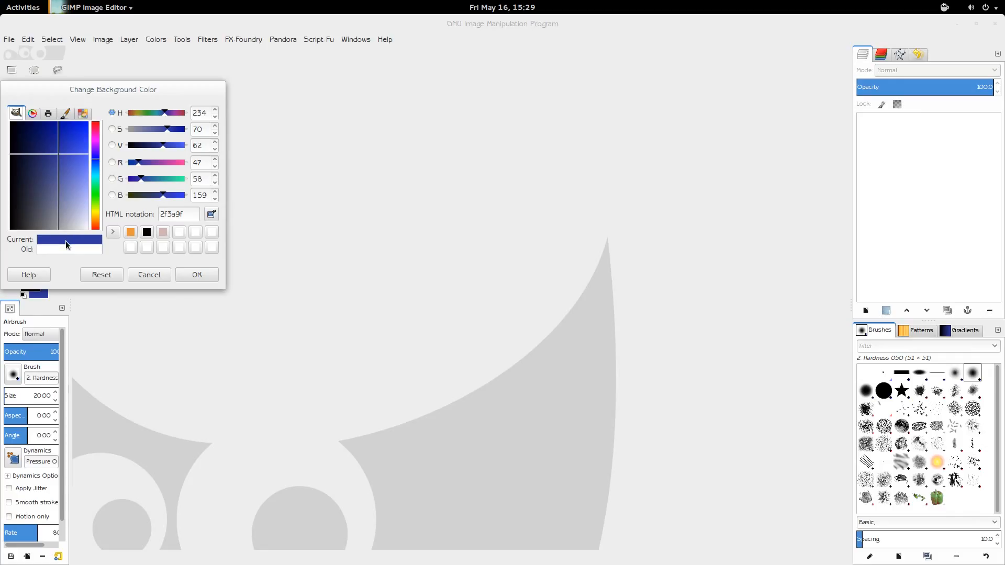
pyautogui.moveTo(67, 244); pyautogui.dragTo(176, 238)
pyautogui.click(188, 275)
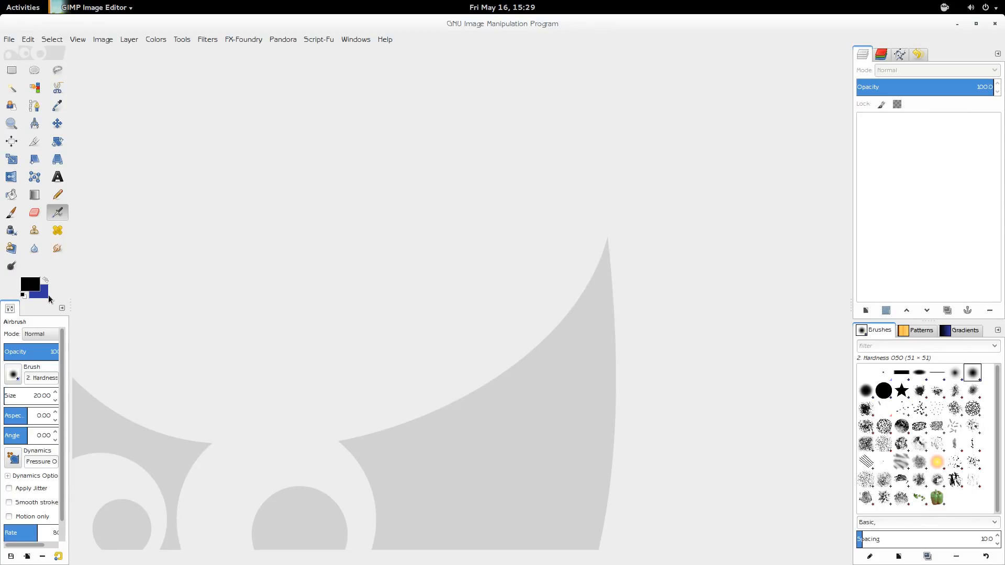
# Create a new image from the 1600x1200 template at 300 pixels/in, filled with the background color.
pyautogui.click(9, 42)
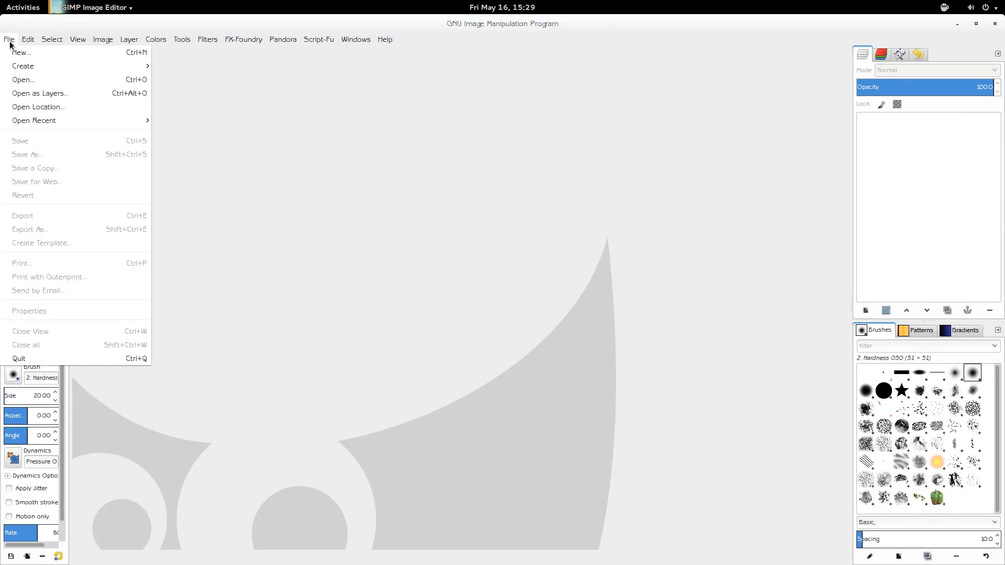
pyautogui.click(21, 53)
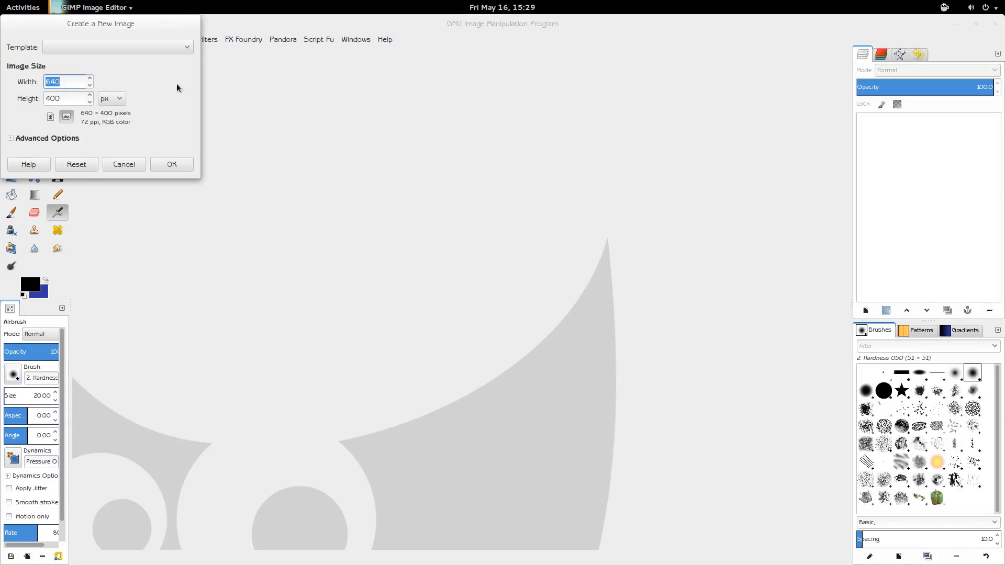
pyautogui.click(189, 51)
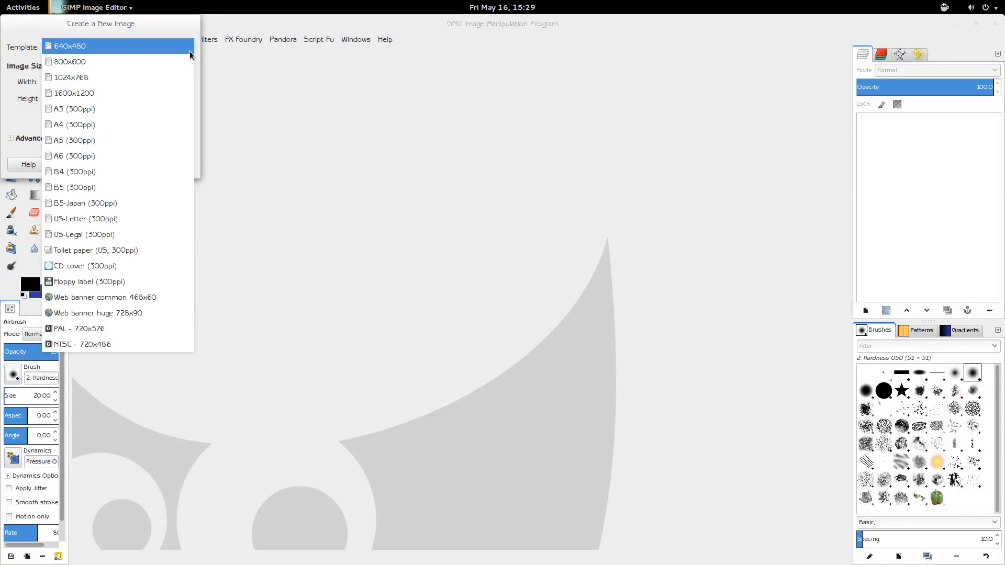
pyautogui.click(143, 92)
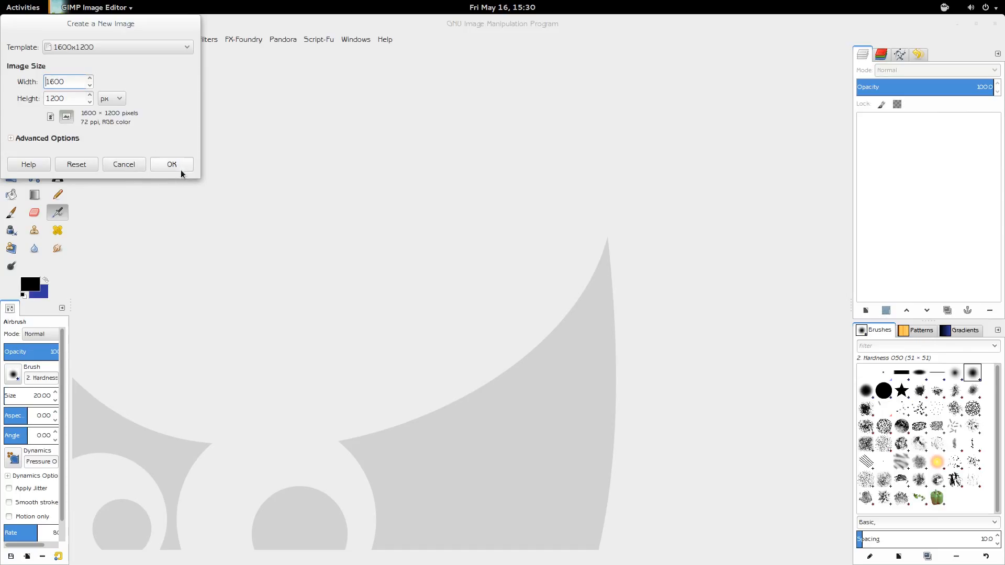
pyautogui.click(14, 139)
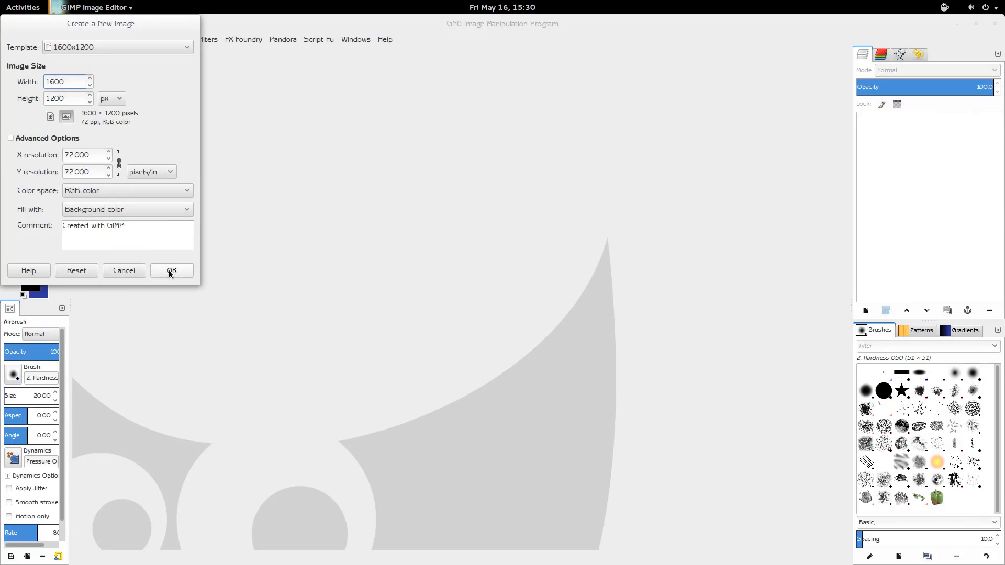
pyautogui.doubleClick(88, 157)
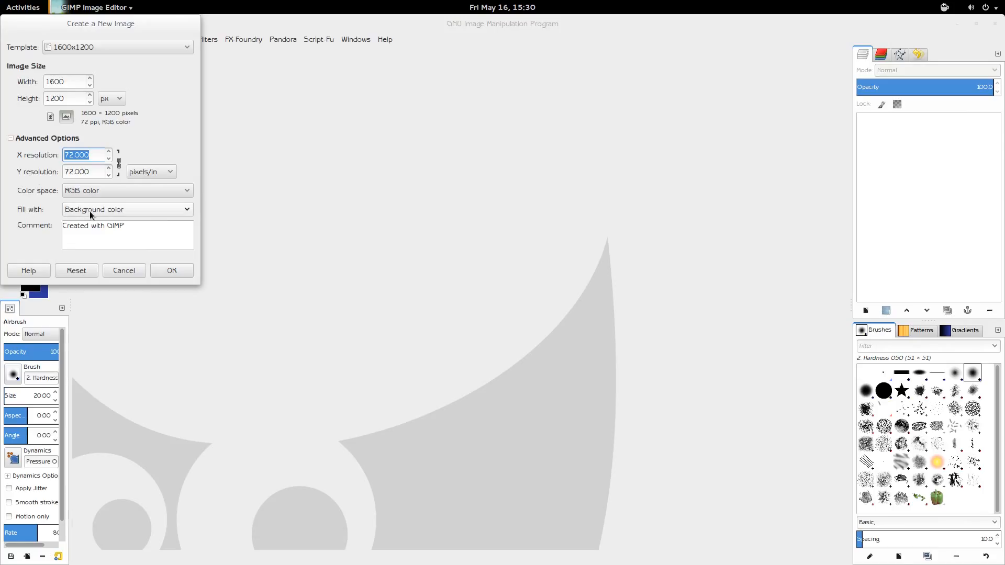
pyautogui.write('300')
pyautogui.press('Tab')
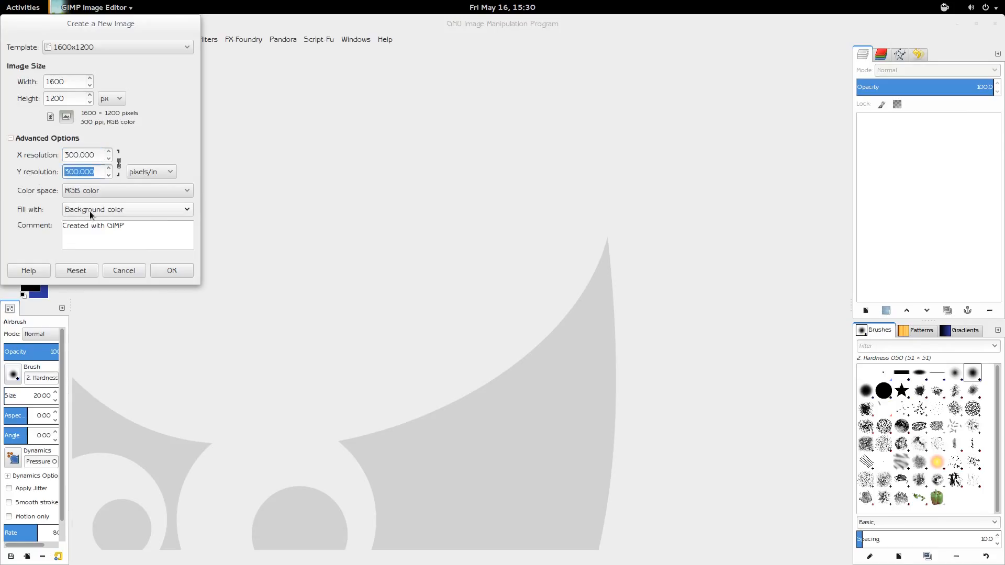
pyautogui.click(168, 270)
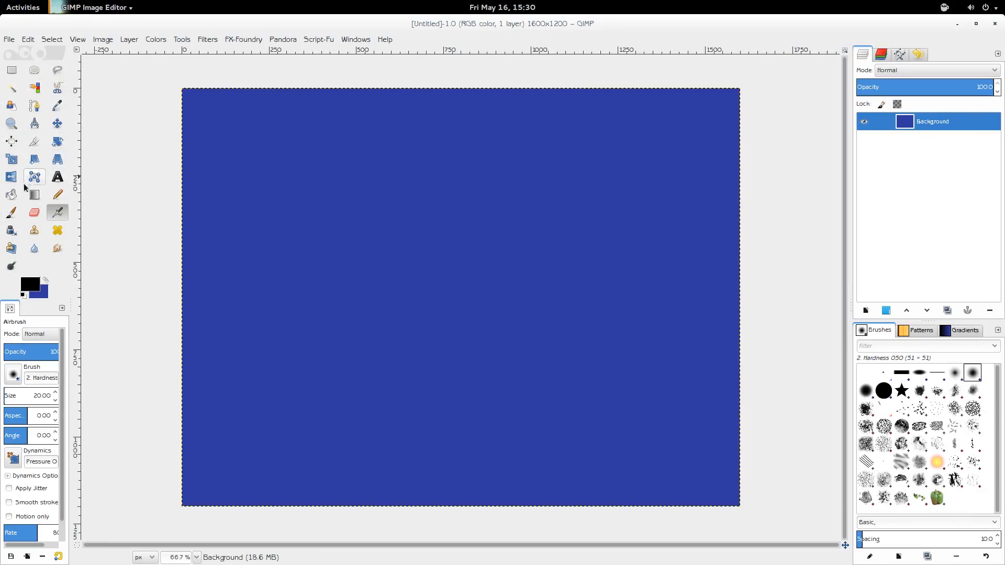
# Add a text box about 1447 × 289 px across the upper part of the canvas reading "Glowing Text Tutorial".
pyautogui.click(57, 178)
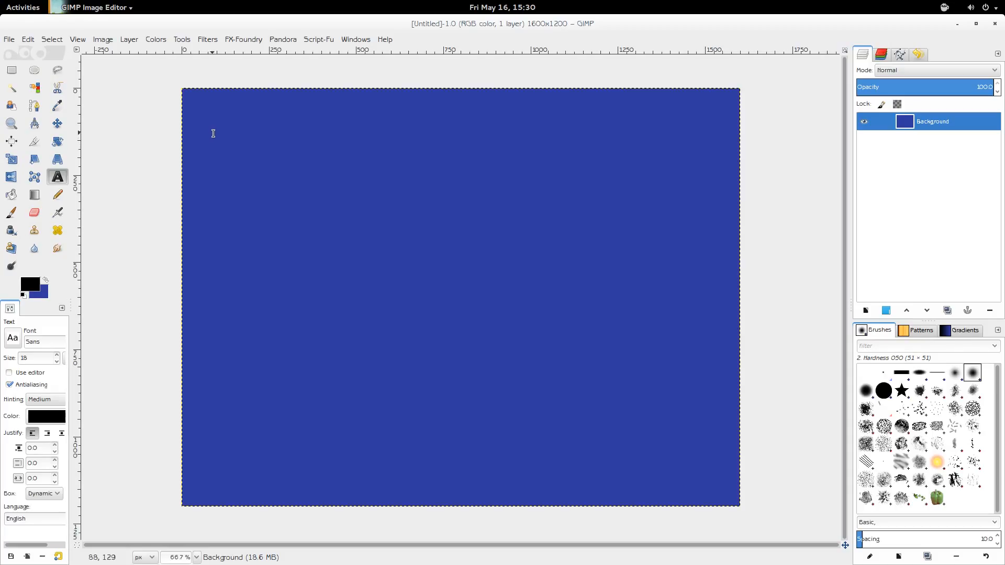
pyautogui.moveTo(210, 132); pyautogui.dragTo(715, 234)
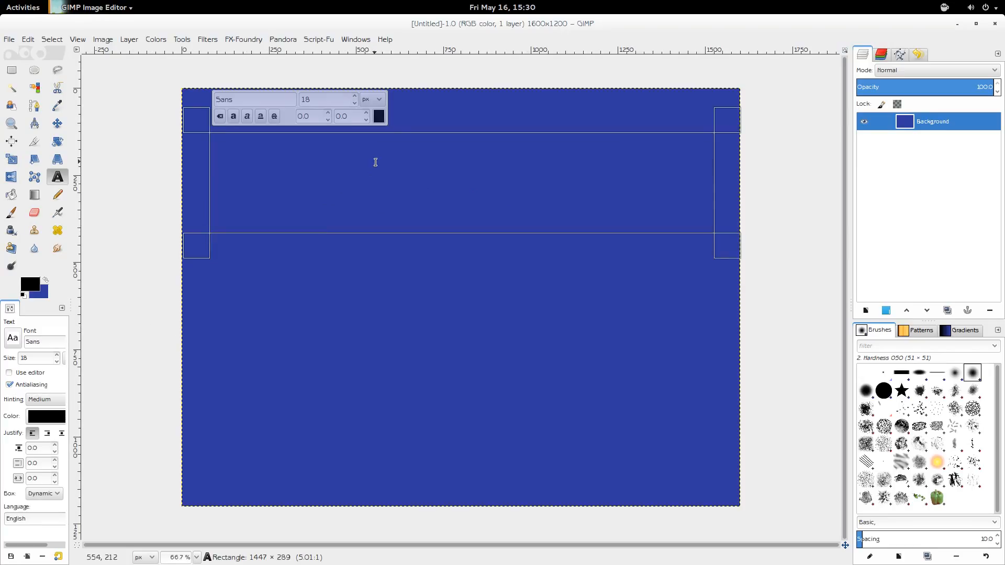
pyautogui.write('G')
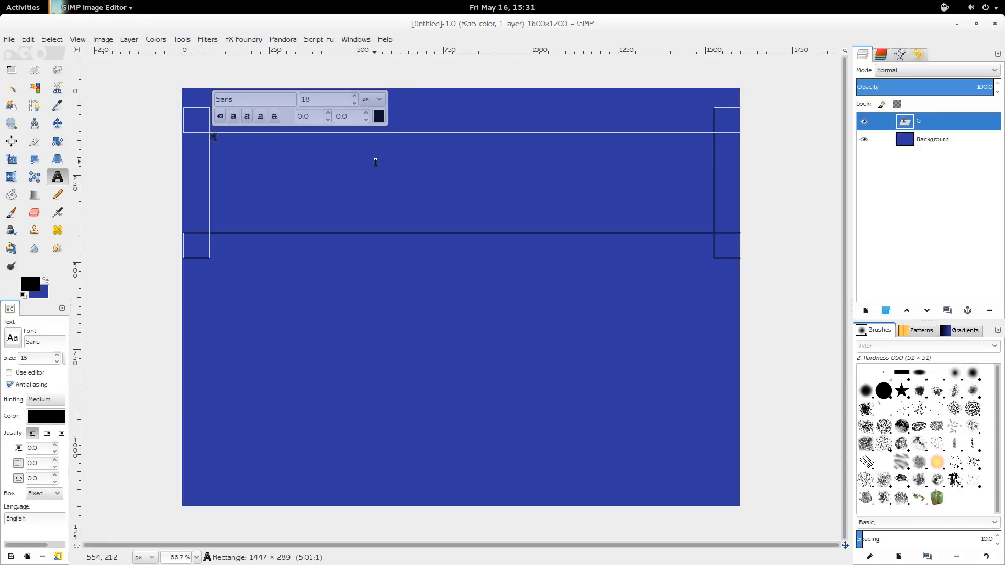
pyautogui.write('lowing')
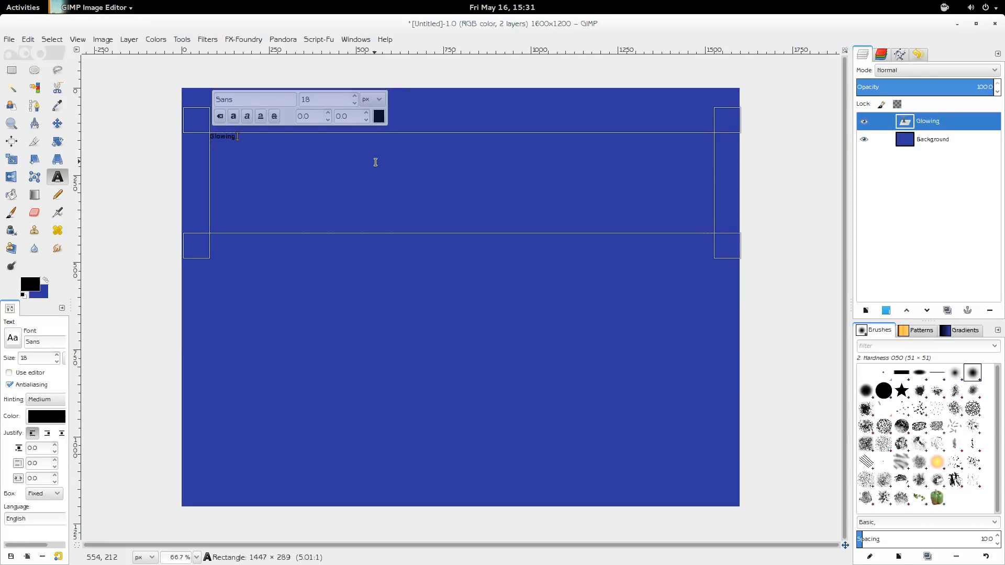
pyautogui.write(' Text Tutorial')
# Change the font of the whole "Glowing Text Tutorial" text to Benjamin-Gothic.
pyautogui.moveTo(287, 137); pyautogui.dragTo(201, 135)
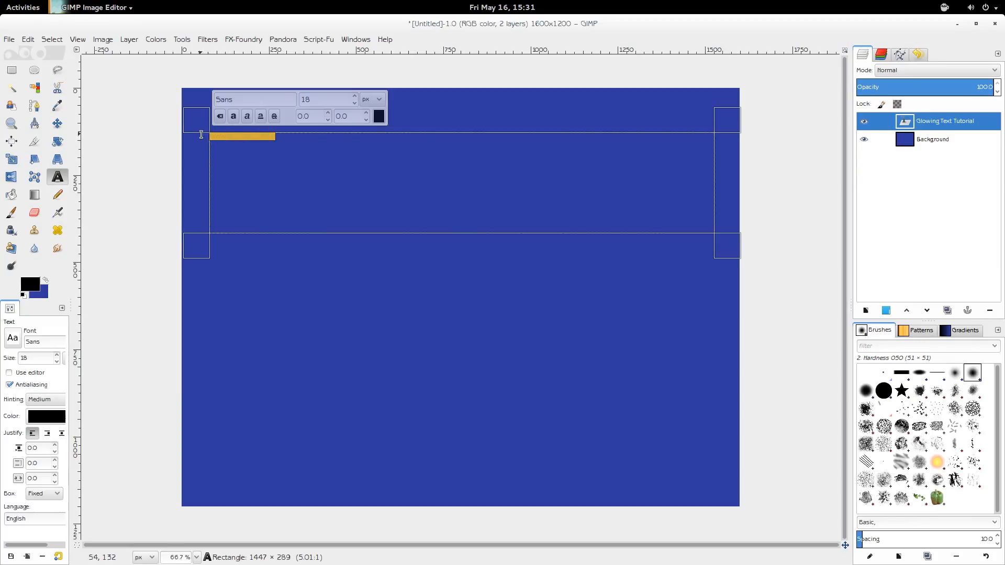
pyautogui.click(236, 101)
pyautogui.moveTo(236, 101); pyautogui.dragTo(210, 103)
pyautogui.press('BackSpace')
pyautogui.write('b')
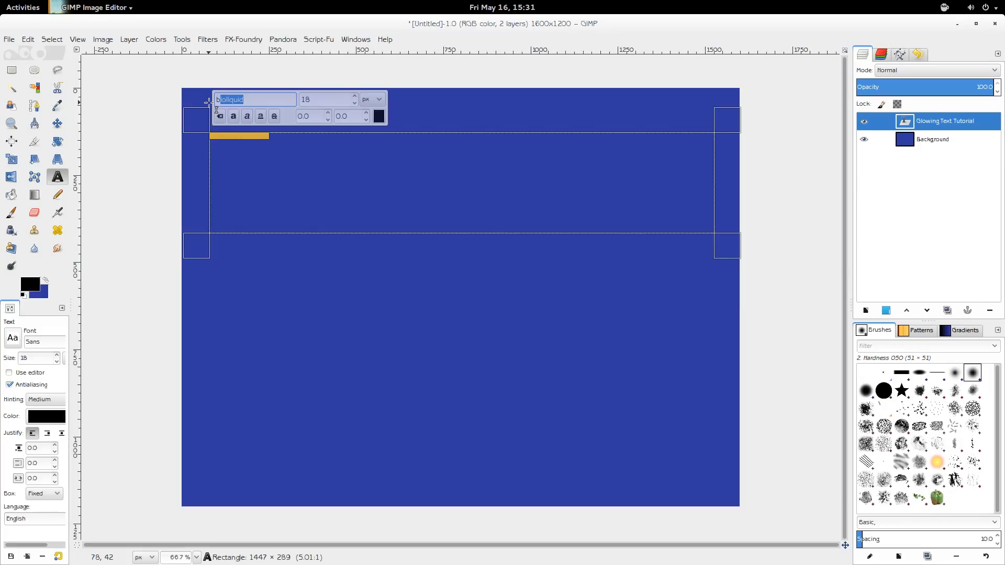
pyautogui.press('BackSpace')
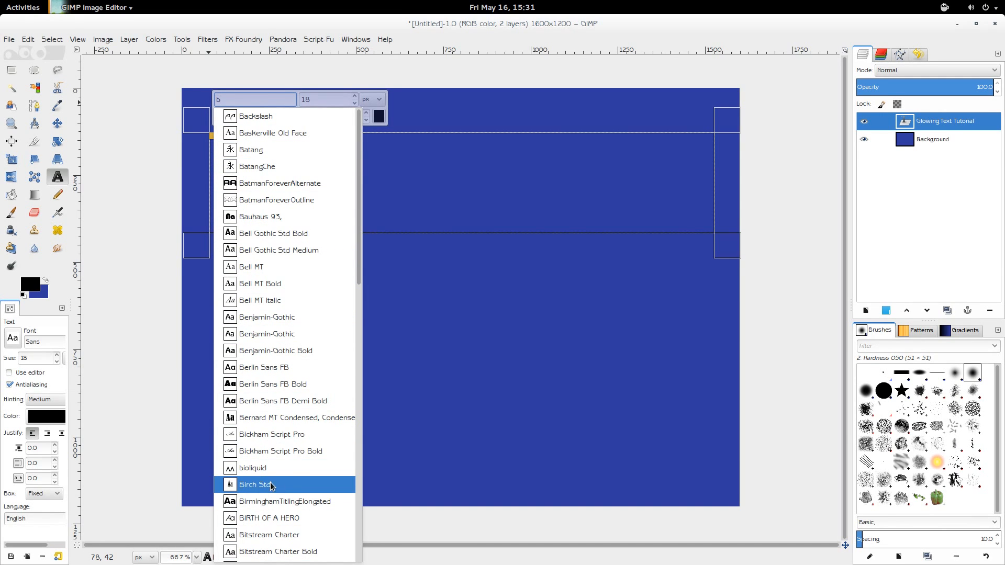
pyautogui.scroll(-3, 317, 368)
pyautogui.scroll(-8, 319, 368)
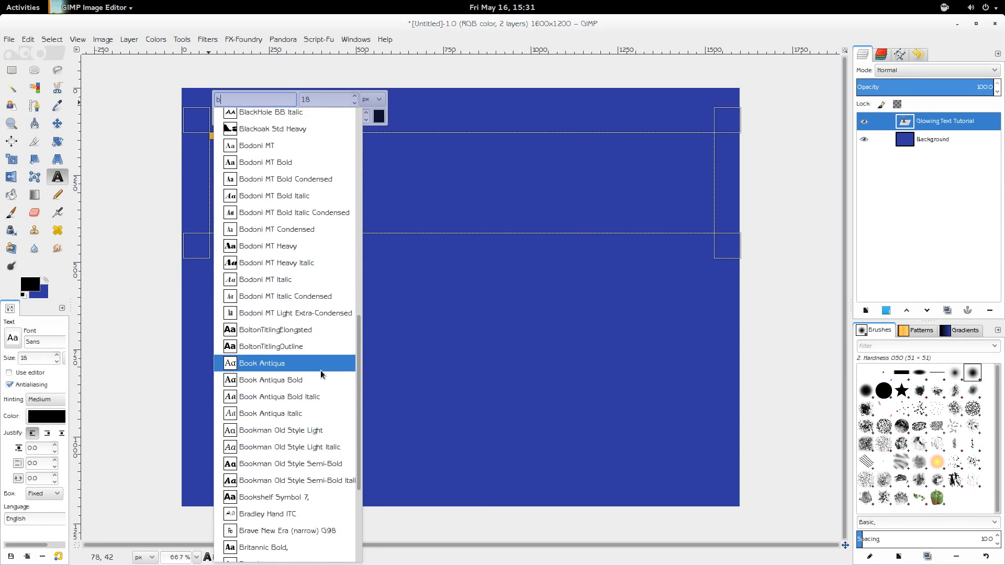
pyautogui.scroll(15, 319, 363)
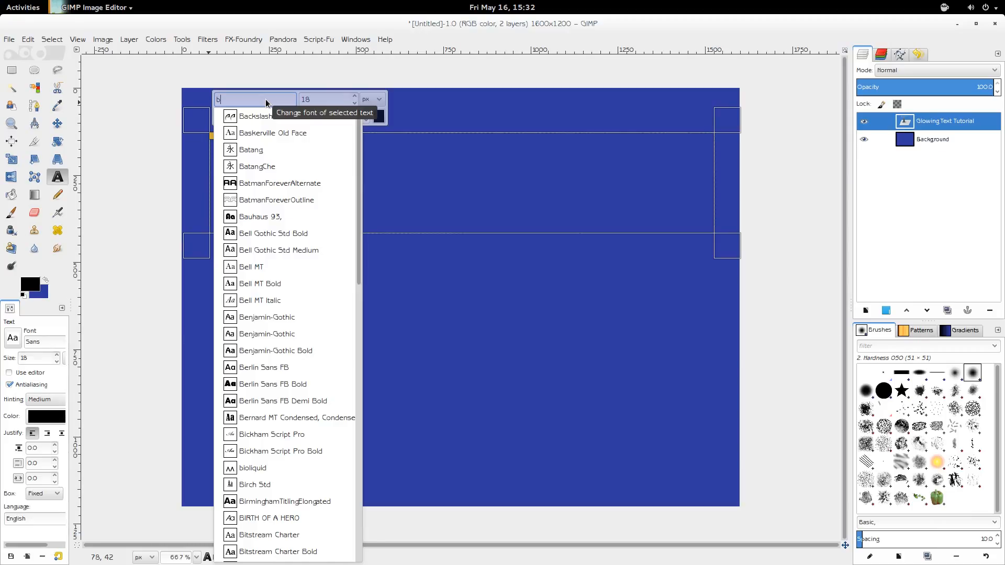
pyautogui.press('BackSpace')
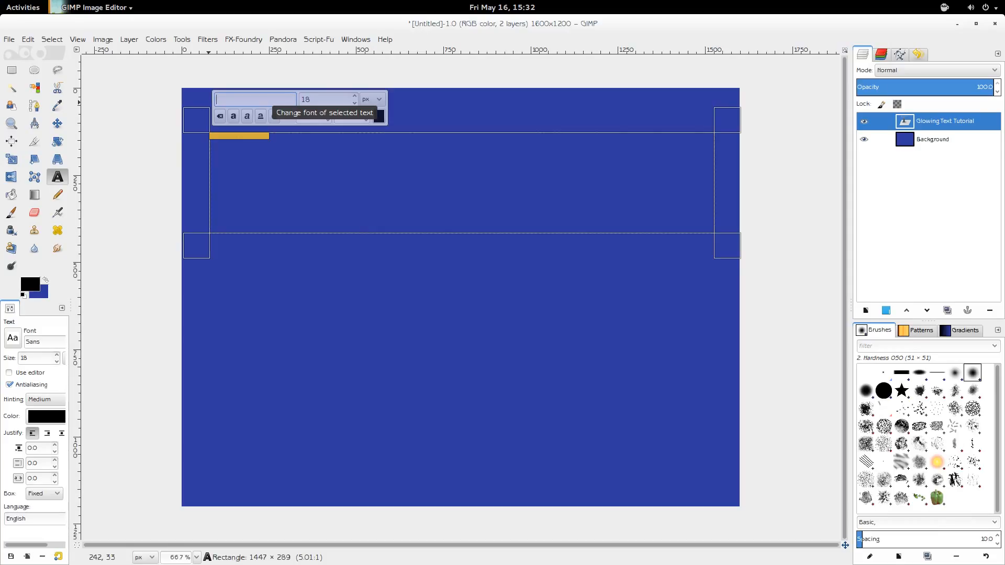
pyautogui.write('b')
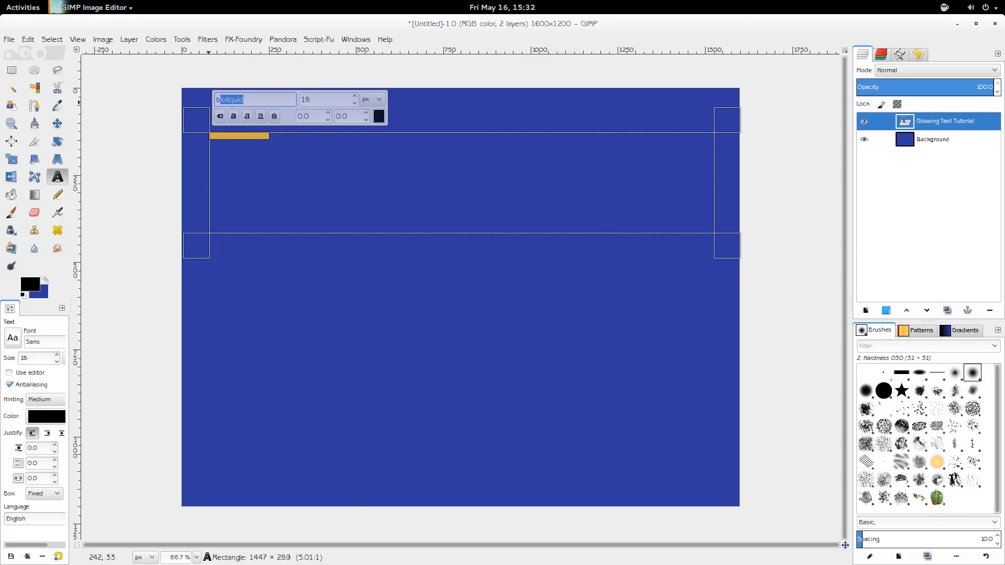
pyautogui.press('BackSpace')
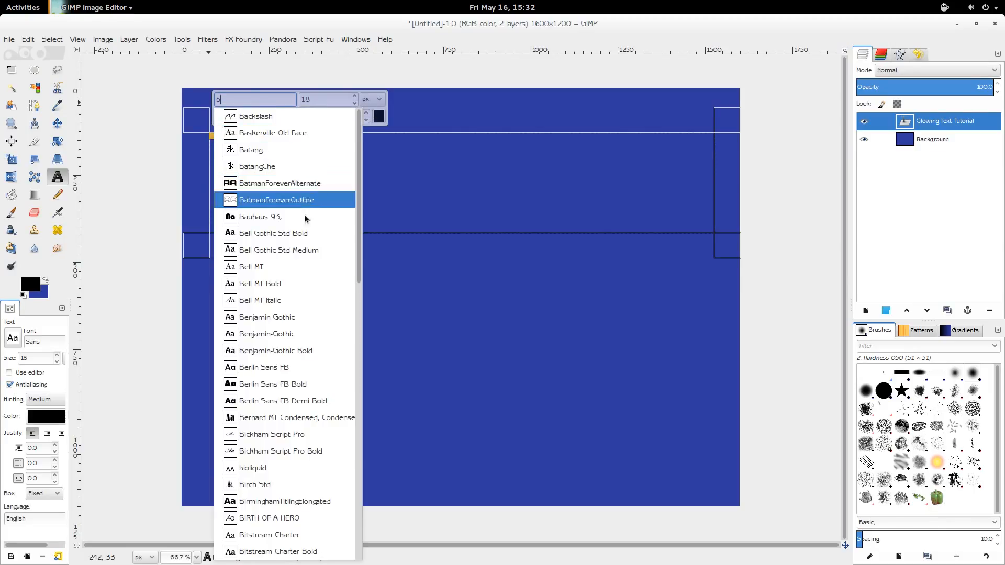
pyautogui.click(287, 337)
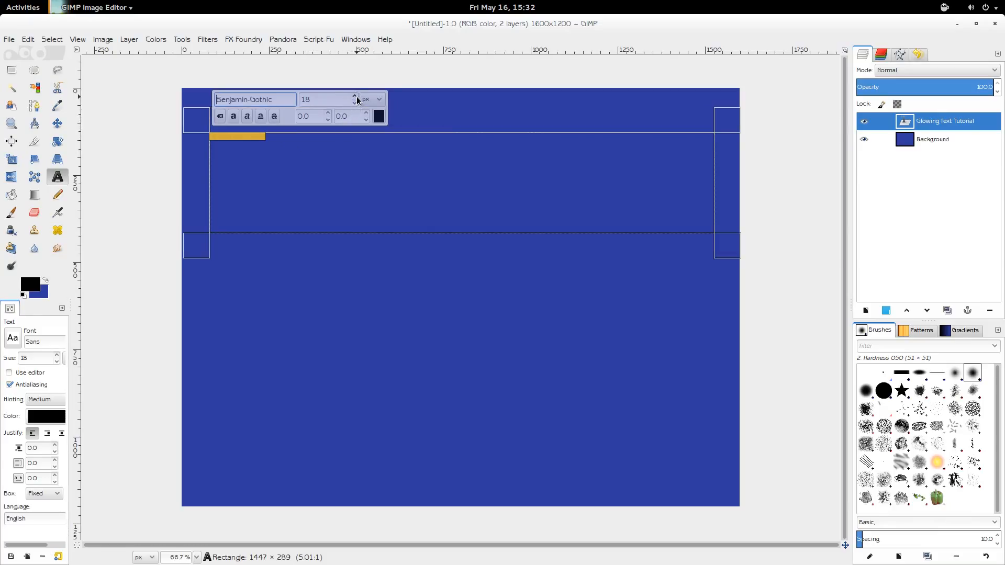
# Set the size of the whole "Glowing Text Tutorial" title to 166 px so it fits on one line.
pyautogui.press('Tab')
pyautogui.write('129')
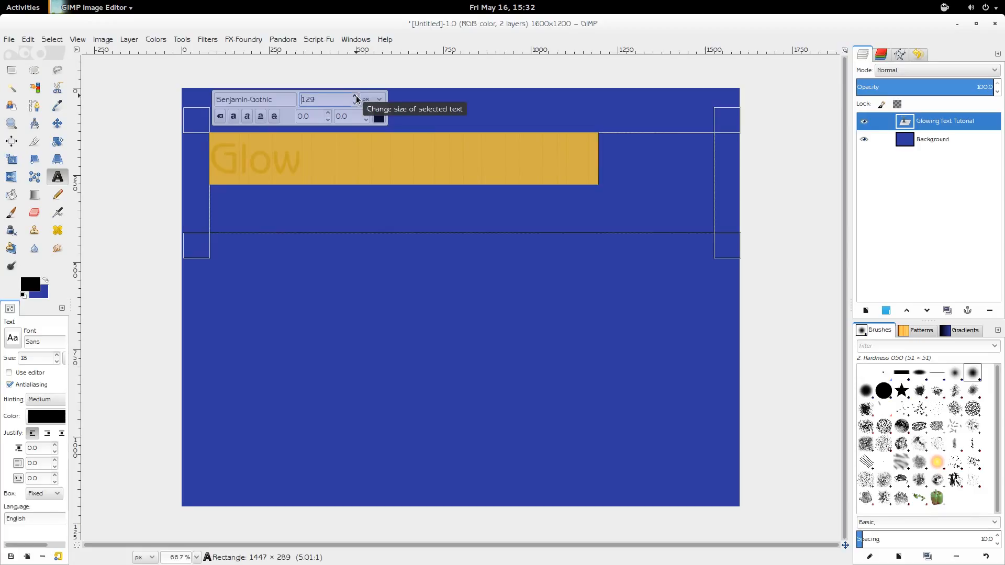
pyautogui.click(355, 96)
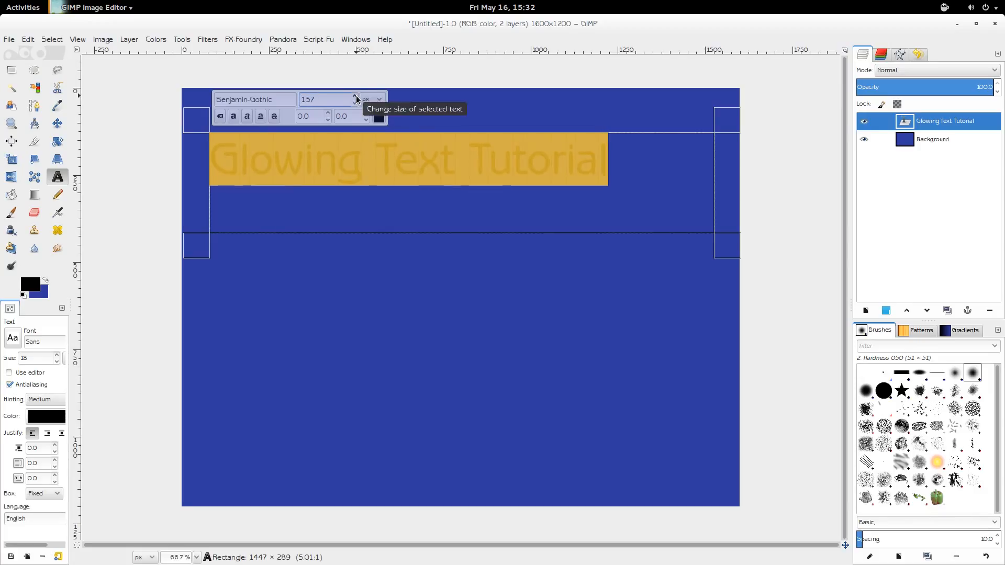
pyautogui.click(356, 96)
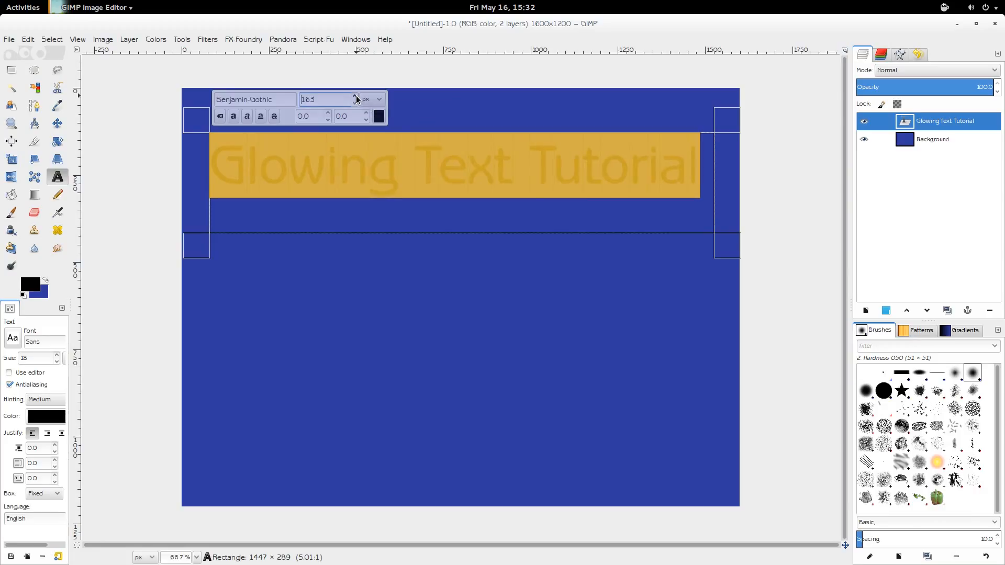
pyautogui.click(356, 96)
pyautogui.click(356, 96)
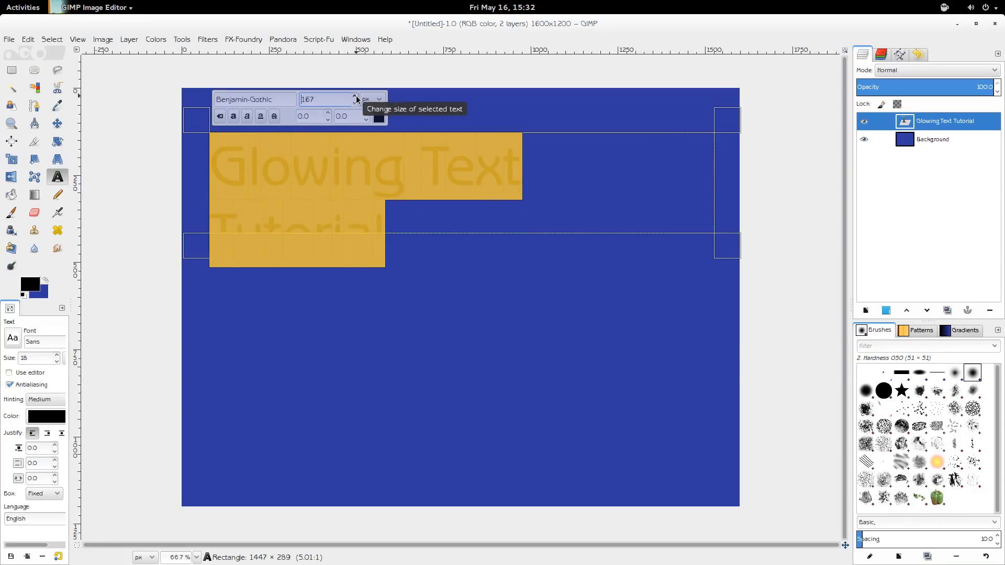
pyautogui.click(356, 102)
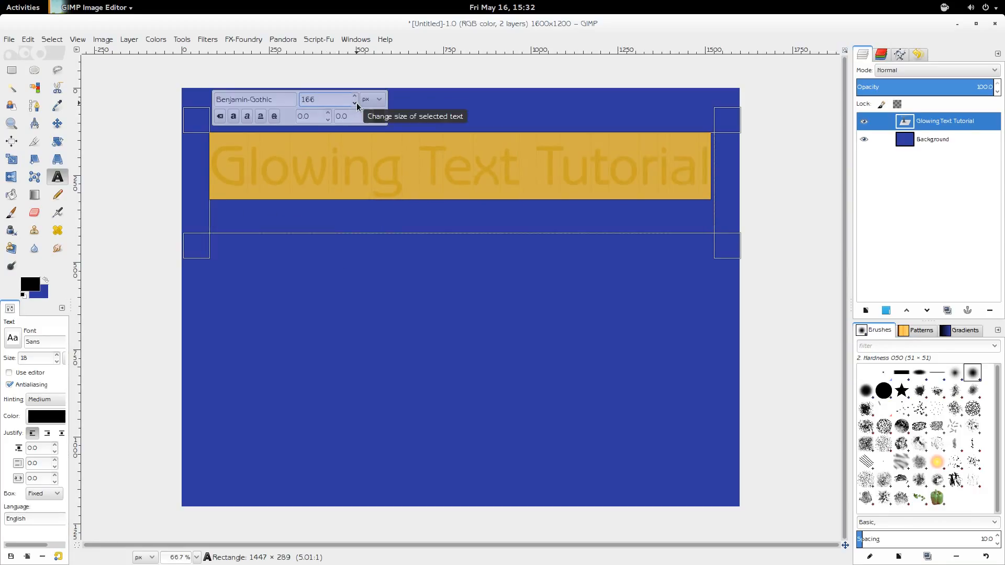
pyautogui.click(394, 222)
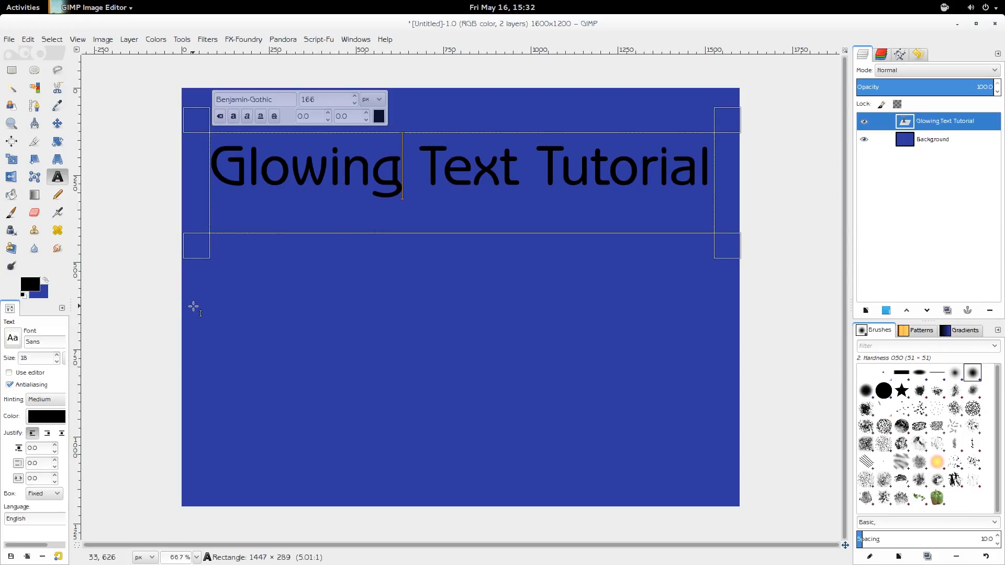
# Add a text box about 1467 × 430 px below the title containing "By" followed by the author's name.
pyautogui.moveTo(200, 308); pyautogui.dragTo(712, 459)
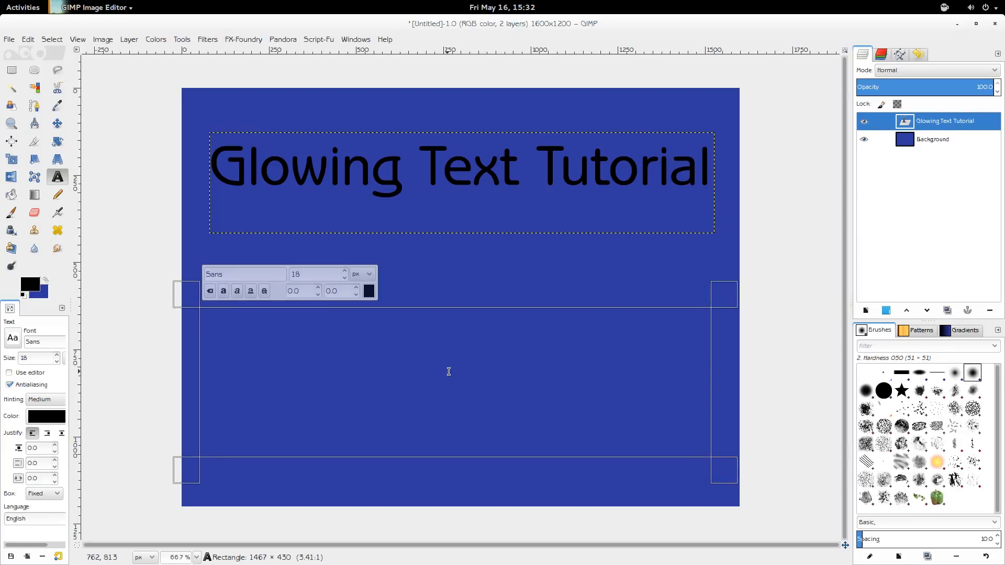
pyautogui.write('B')
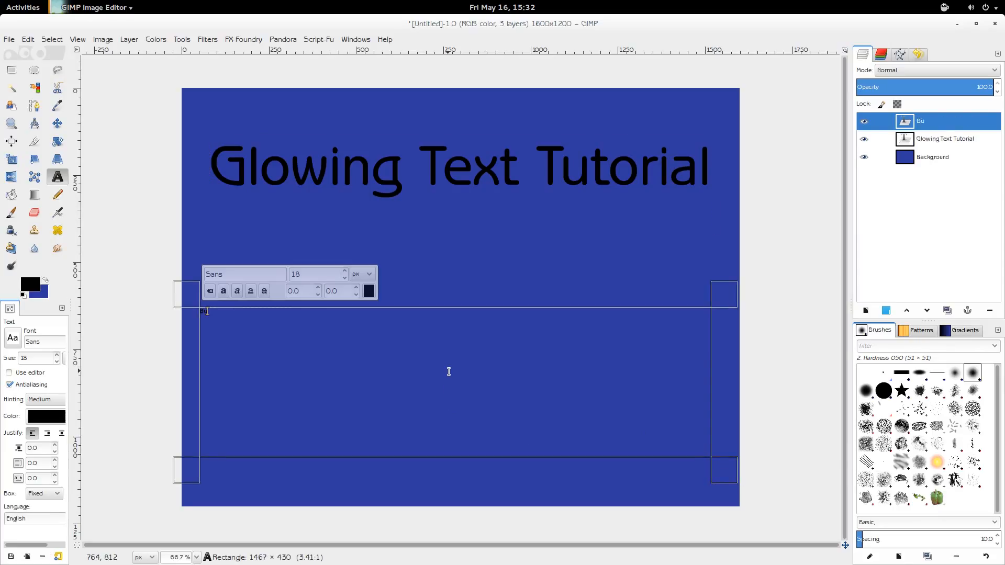
pyautogui.write('y AJ Reissig')
# Change the font of the whole byline text to Benjamin-Gothic.
pyautogui.moveTo(240, 312); pyautogui.dragTo(197, 315)
pyautogui.click(234, 275)
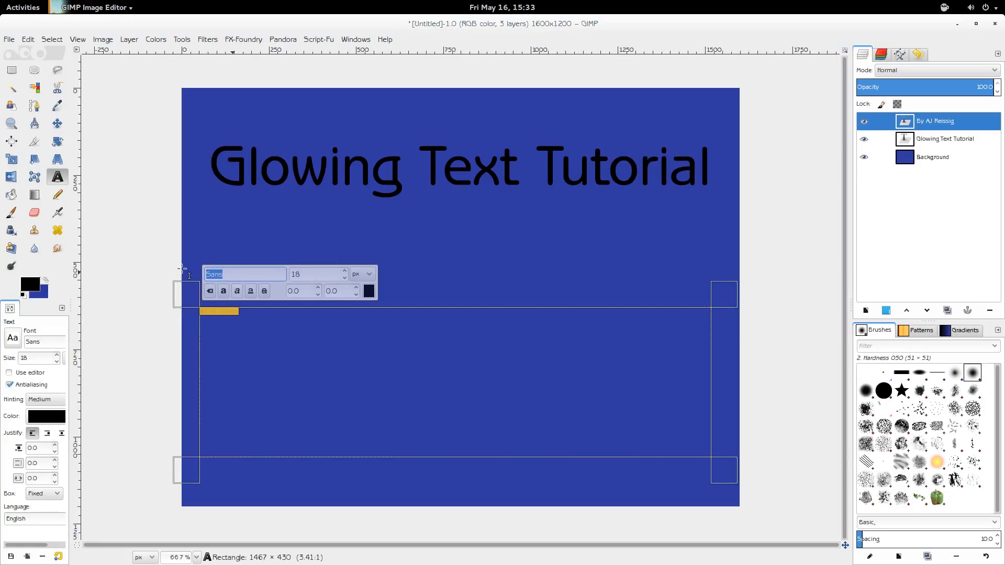
pyautogui.write('b')
pyautogui.press('BackSpace')
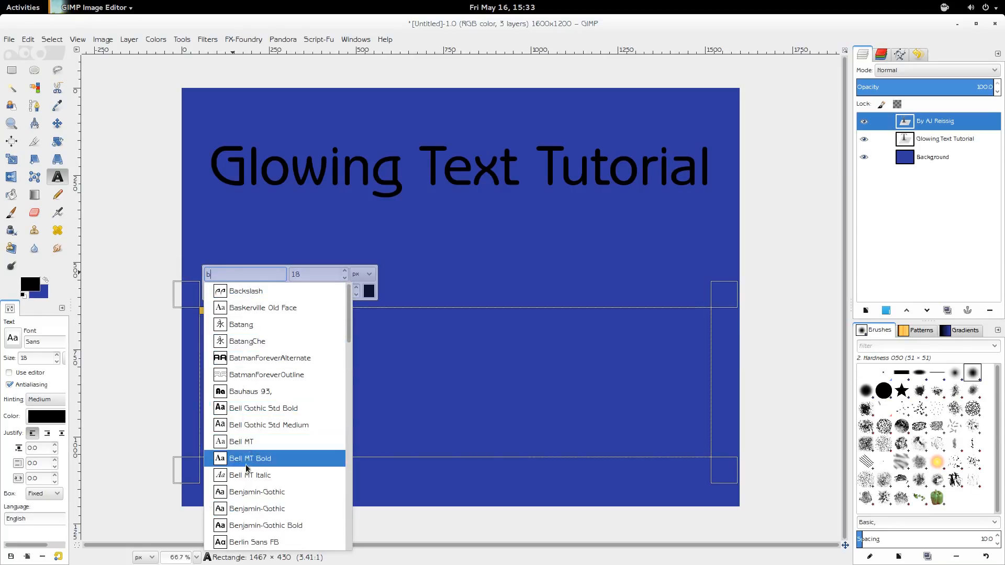
pyautogui.click(241, 500)
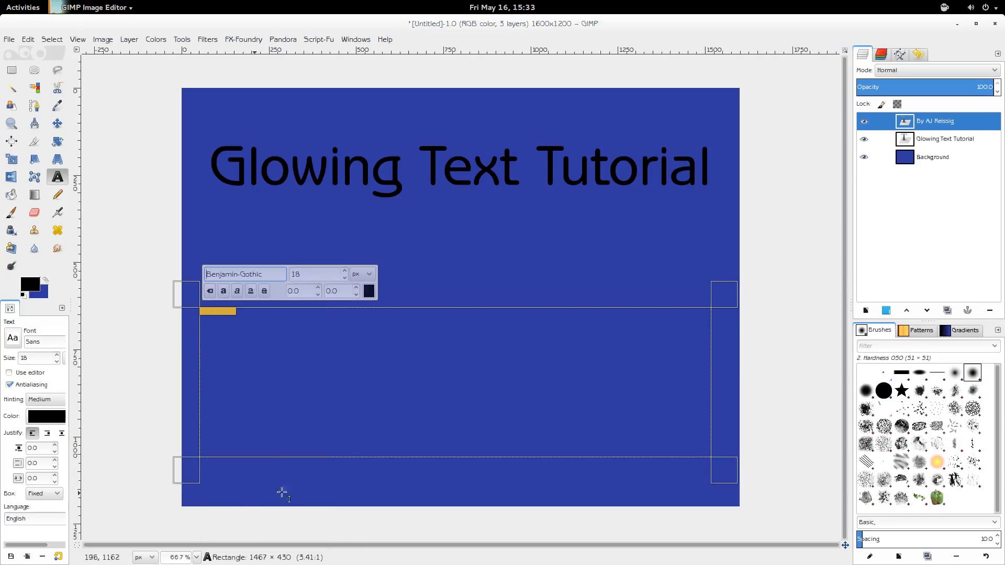
# Enlarge the whole byline text to 253 px.
pyautogui.click(346, 272)
pyautogui.moveTo(345, 272); pyautogui.dragTo(346, 273)
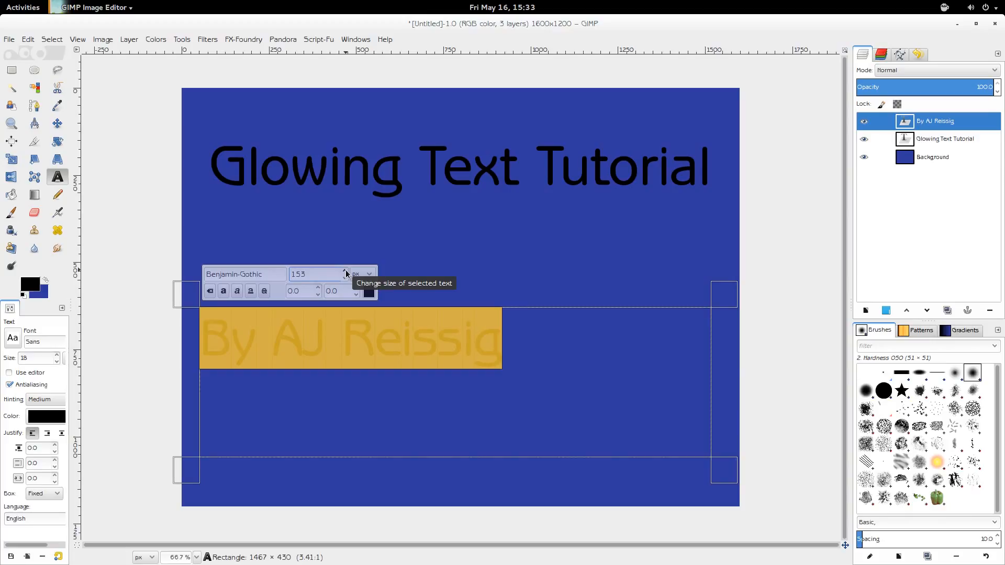
pyautogui.moveTo(345, 273); pyautogui.dragTo(345, 282)
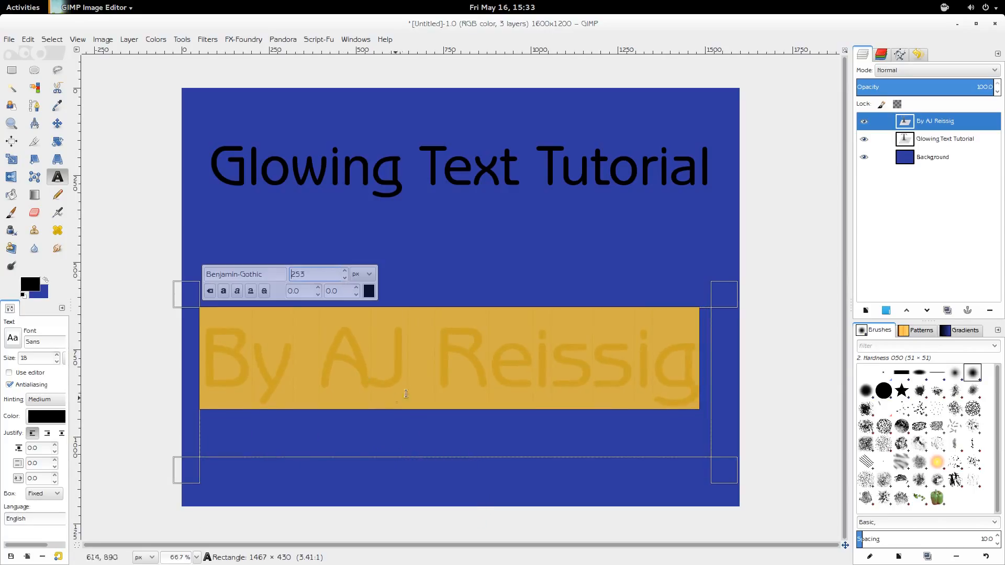
pyautogui.click(407, 360)
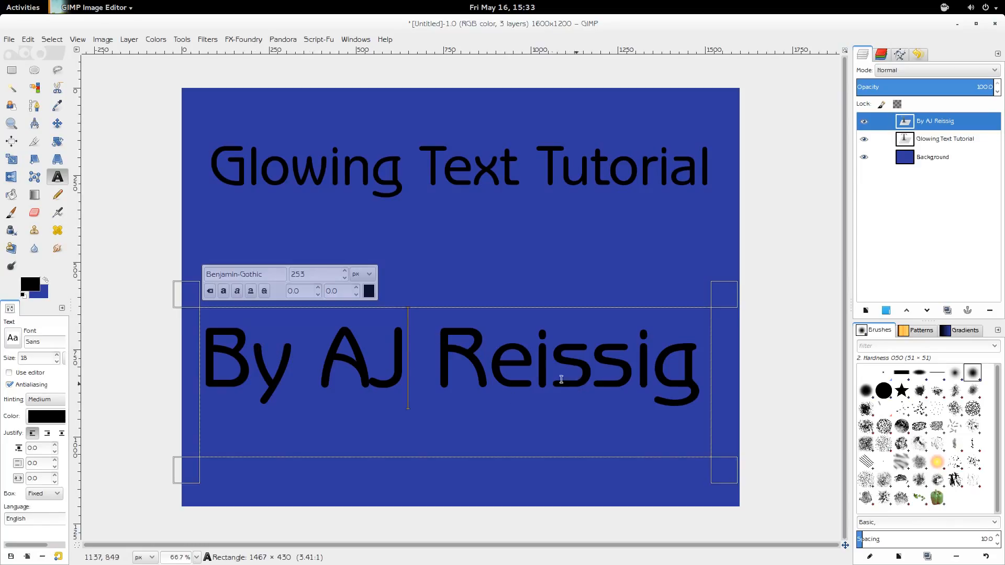
# Set the background color to the saved orange with HTML notation e99639.
pyautogui.click(46, 296)
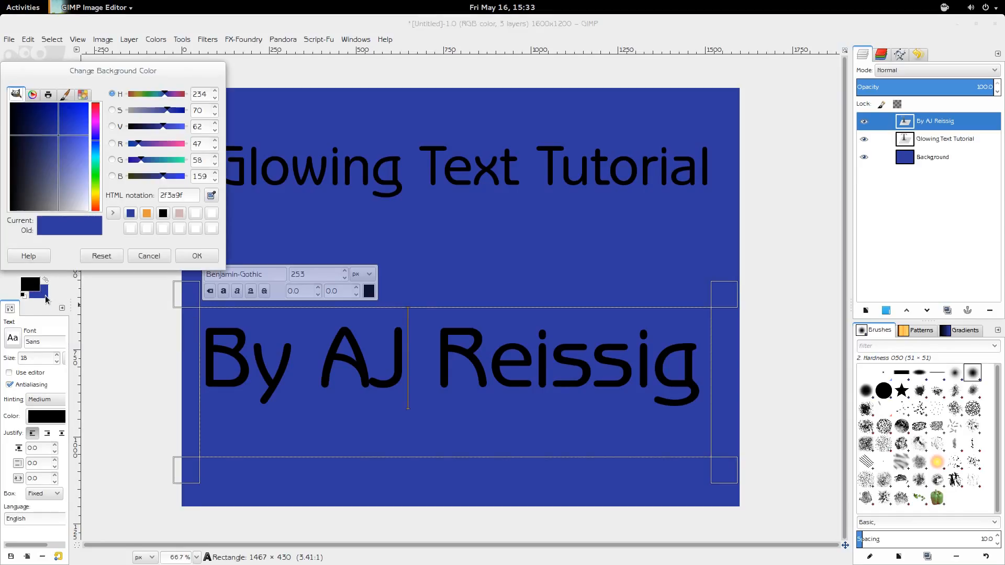
pyautogui.click(148, 215)
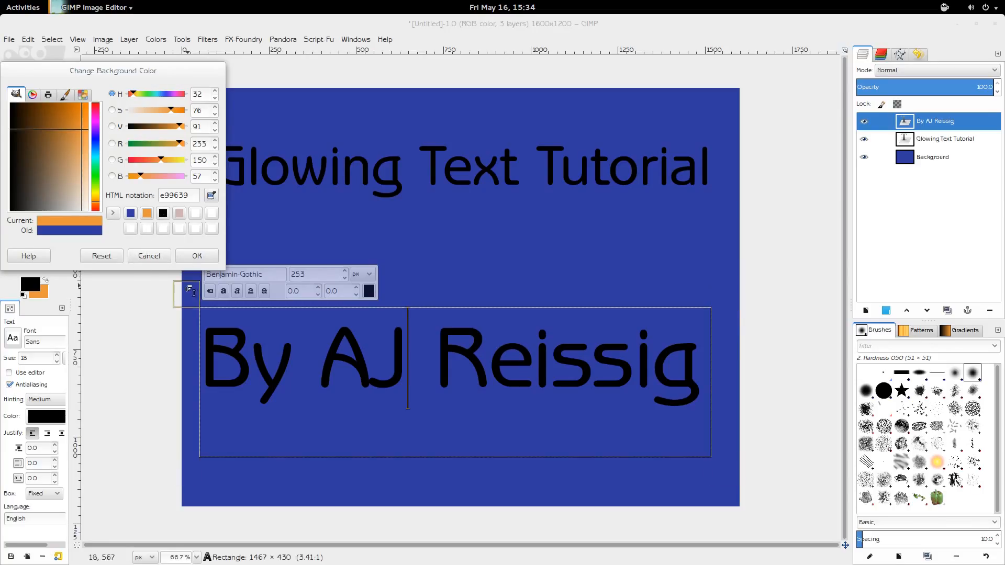
pyautogui.click(197, 257)
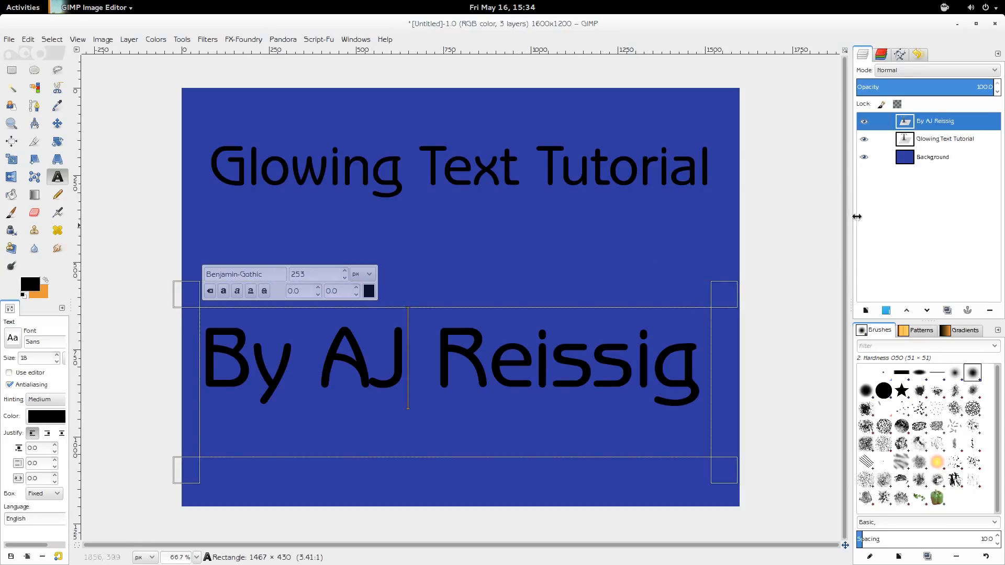
# Duplicate the byline text layer.
pyautogui.click(941, 160)
pyautogui.click(939, 139)
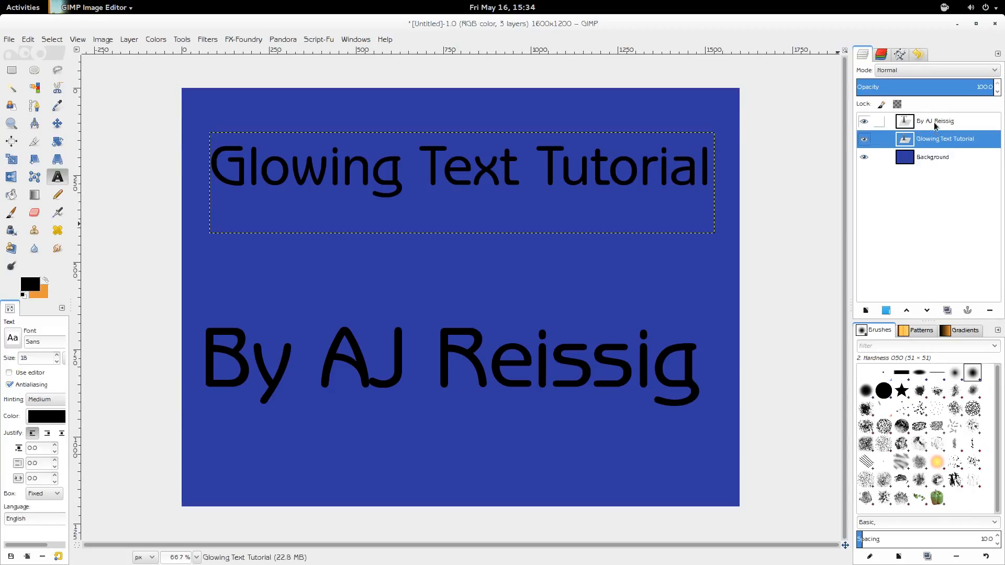
pyautogui.click(936, 126)
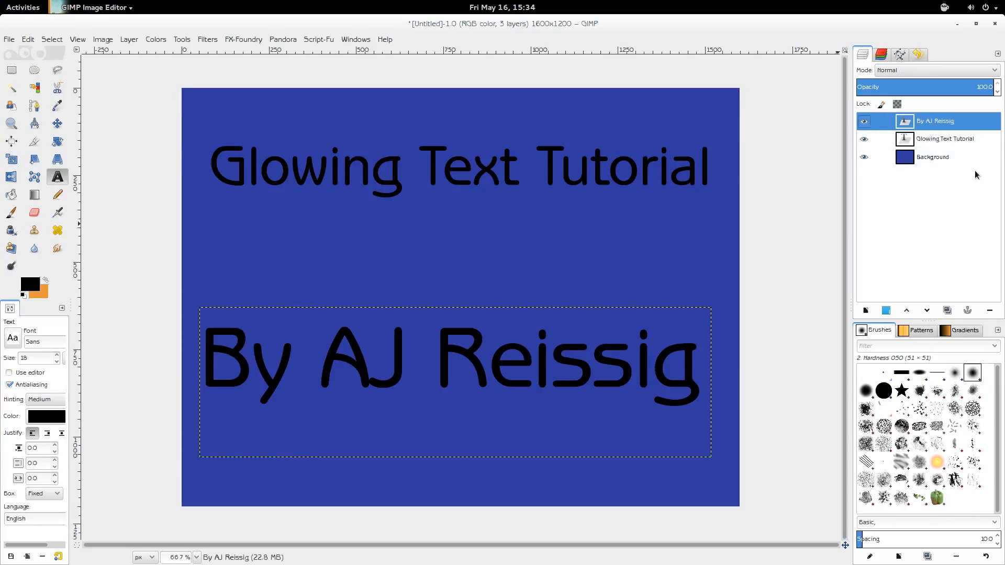
pyautogui.rightClick(945, 128)
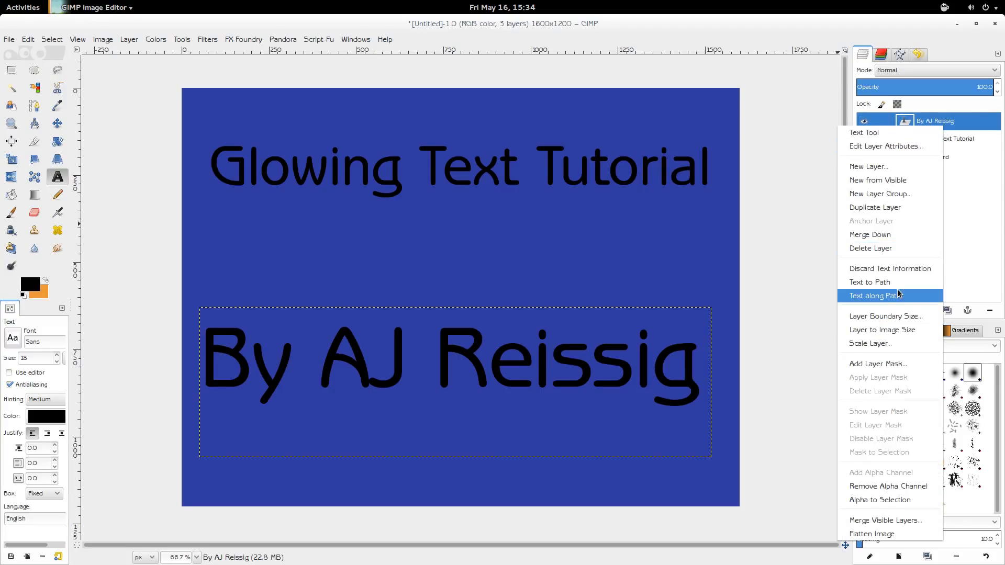
pyautogui.click(883, 209)
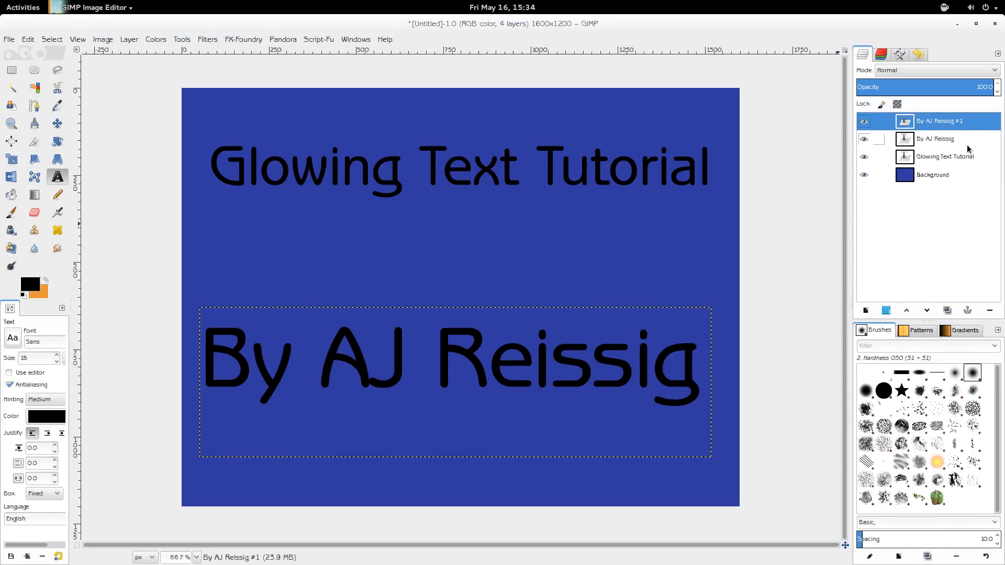
# Rename the duplicated byline layer so its name ends in "glowing" instead of the number suffix.
pyautogui.doubleClick(951, 123)
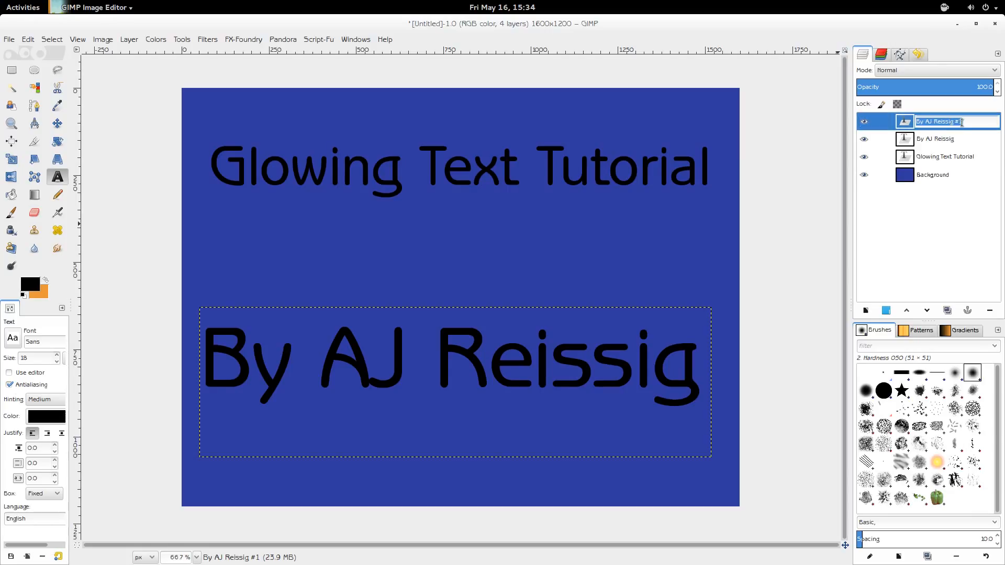
pyautogui.moveTo(962, 123); pyautogui.dragTo(958, 122)
pyautogui.press('BackSpace')
pyautogui.write('glowing')
pyautogui.press('Return')
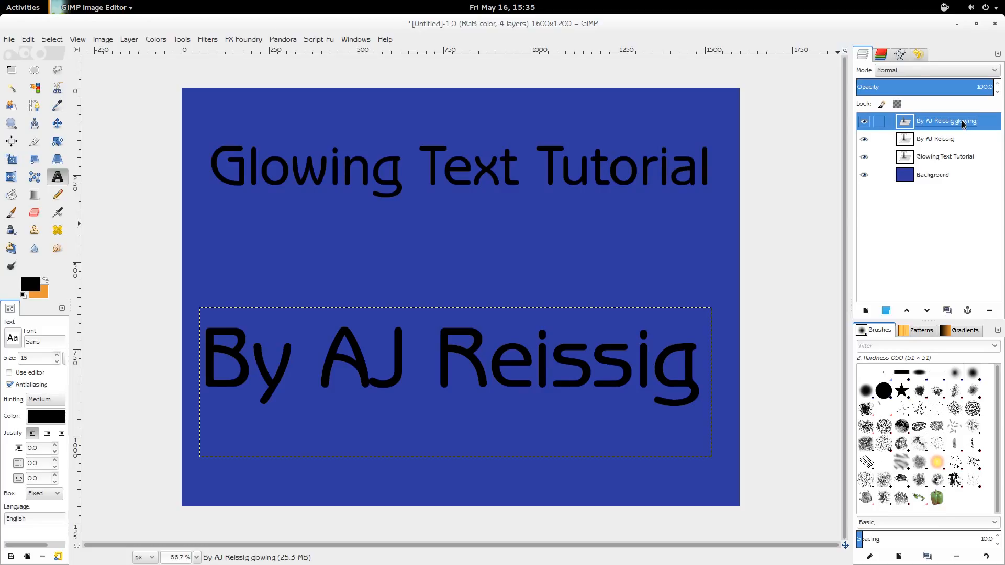
# Duplicate the "Glowing Text Tutorial" text layer.
pyautogui.click(951, 159)
pyautogui.rightClick(950, 159)
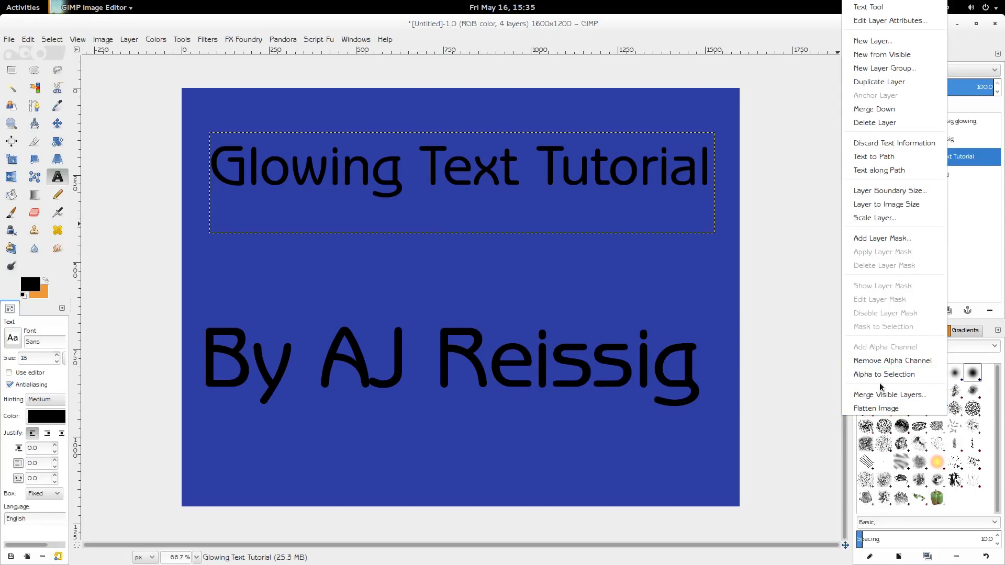
pyautogui.click(874, 82)
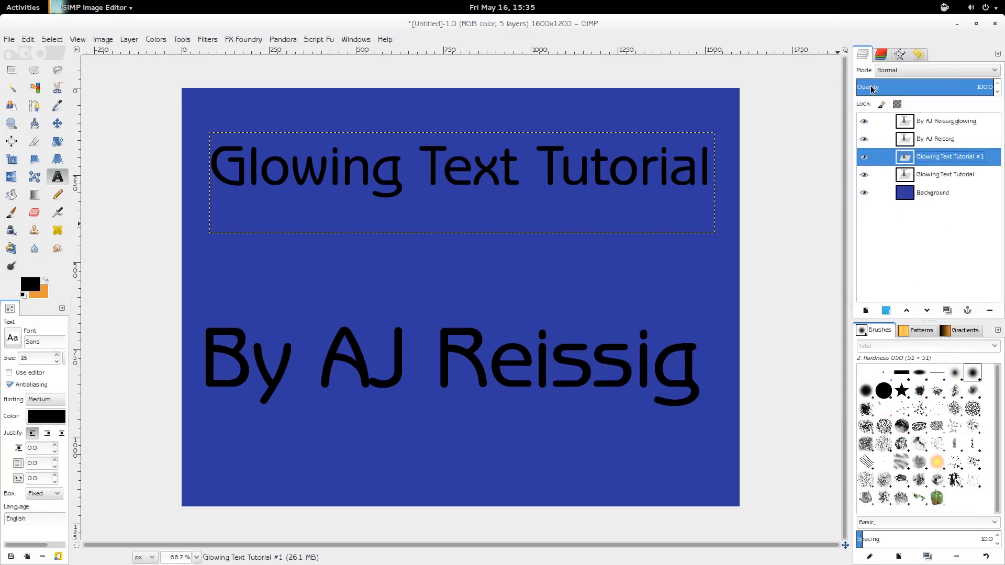
# Rename the duplicated title layer to "Glowing Text Tutorial glowing".
pyautogui.doubleClick(984, 159)
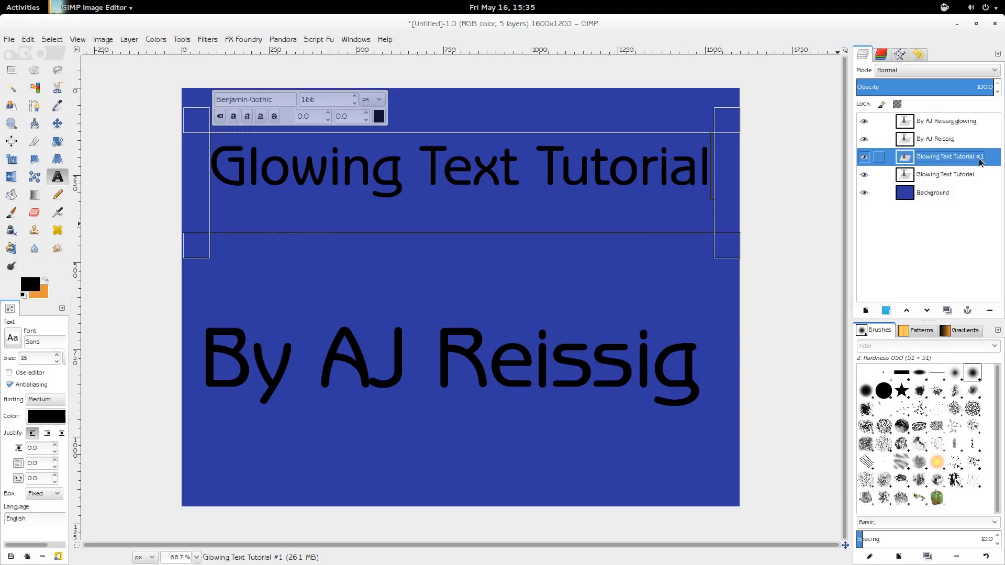
pyautogui.doubleClick(981, 158)
pyautogui.moveTo(982, 158); pyautogui.dragTo(976, 158)
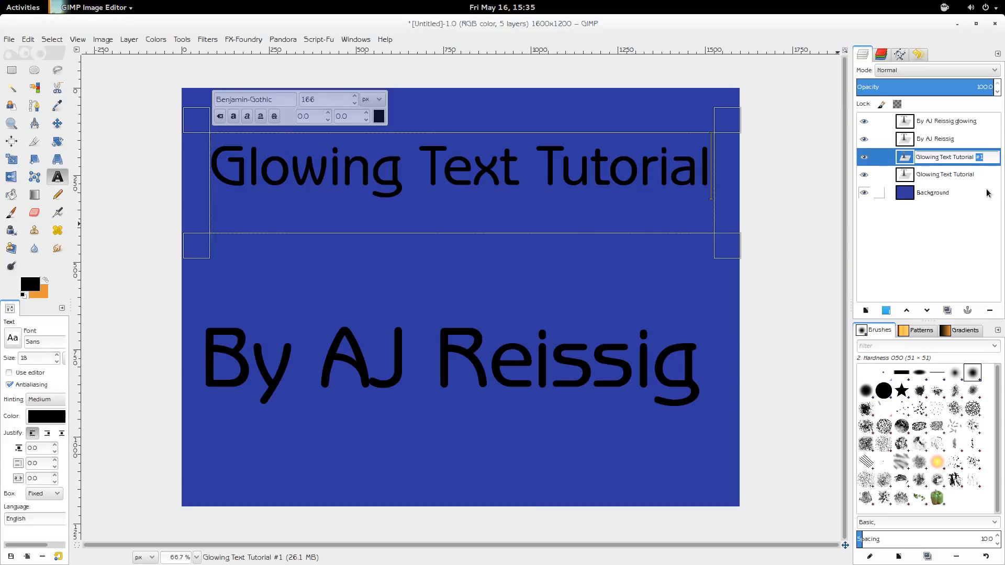
pyautogui.write('glowing')
pyautogui.press('Return')
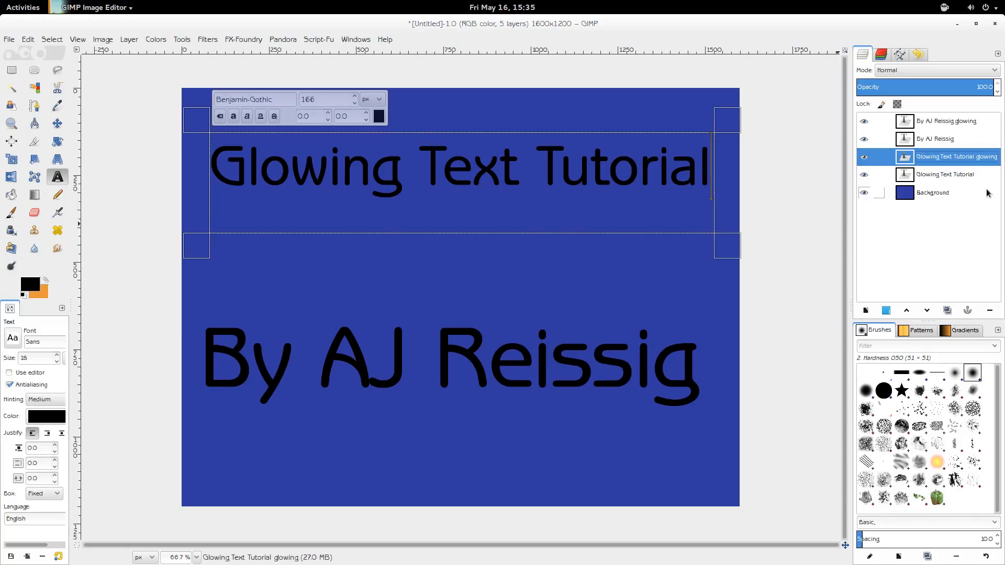
# Create a selection from the alpha of the "Glowing Text Tutorial glowing" layer.
pyautogui.rightClick(970, 162)
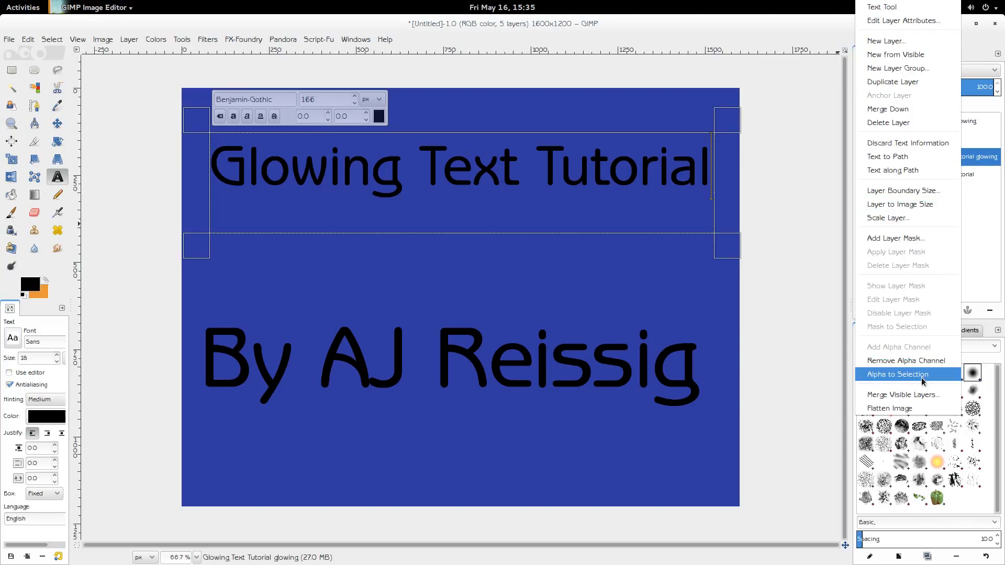
pyautogui.click(982, 162)
pyautogui.rightClick(981, 163)
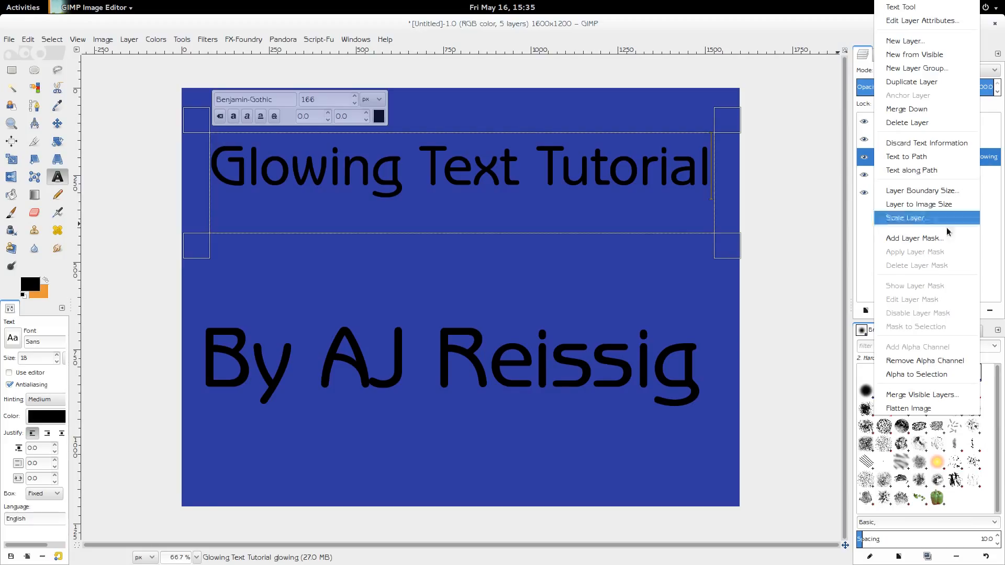
pyautogui.click(921, 375)
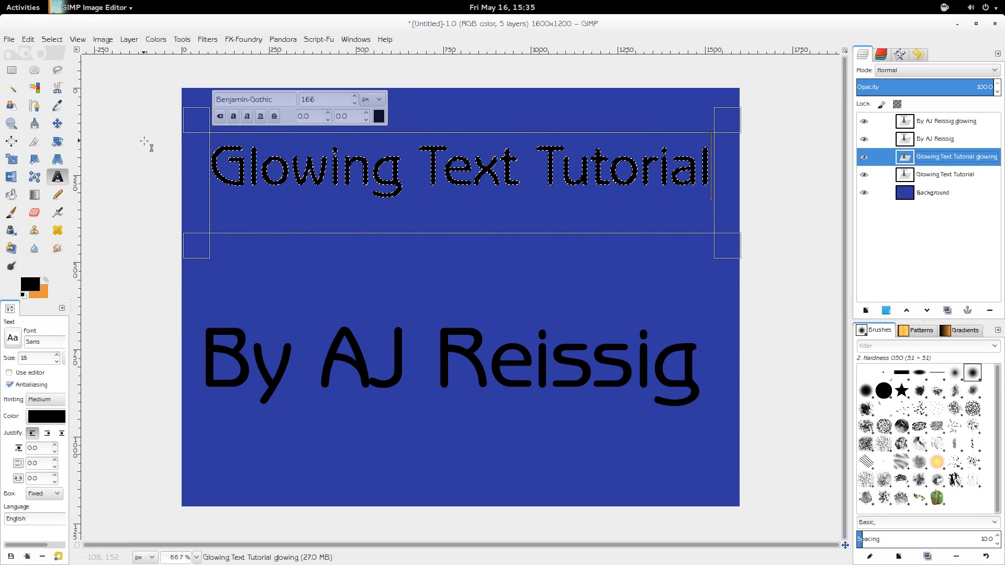
# Grow the selection around the title letters by 2 px.
pyautogui.click(53, 40)
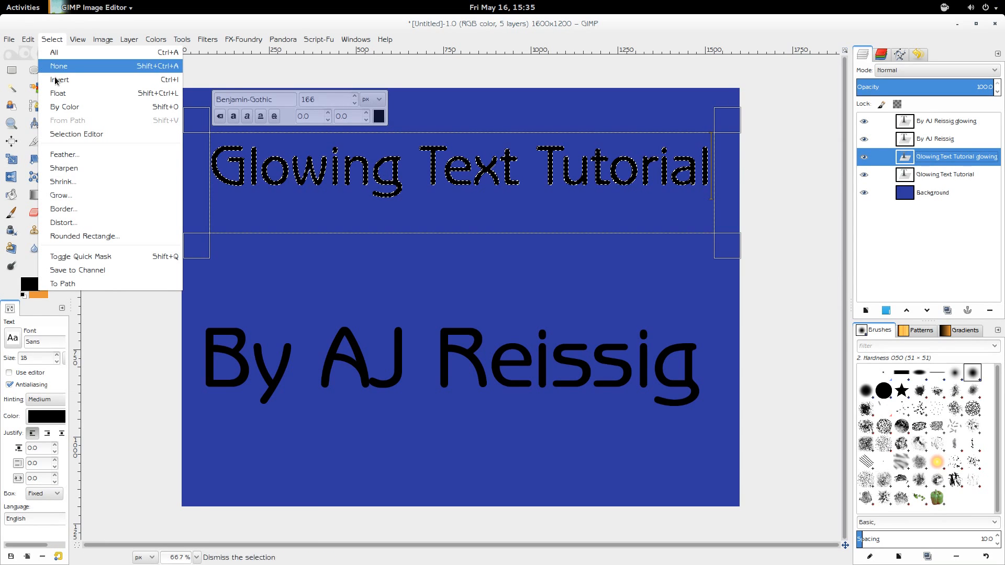
pyautogui.click(56, 196)
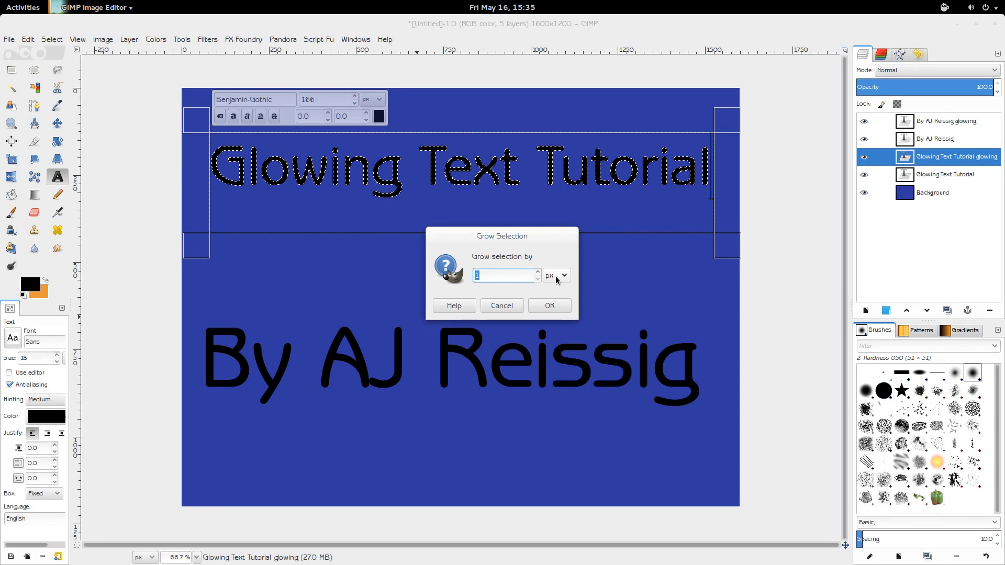
pyautogui.click(538, 272)
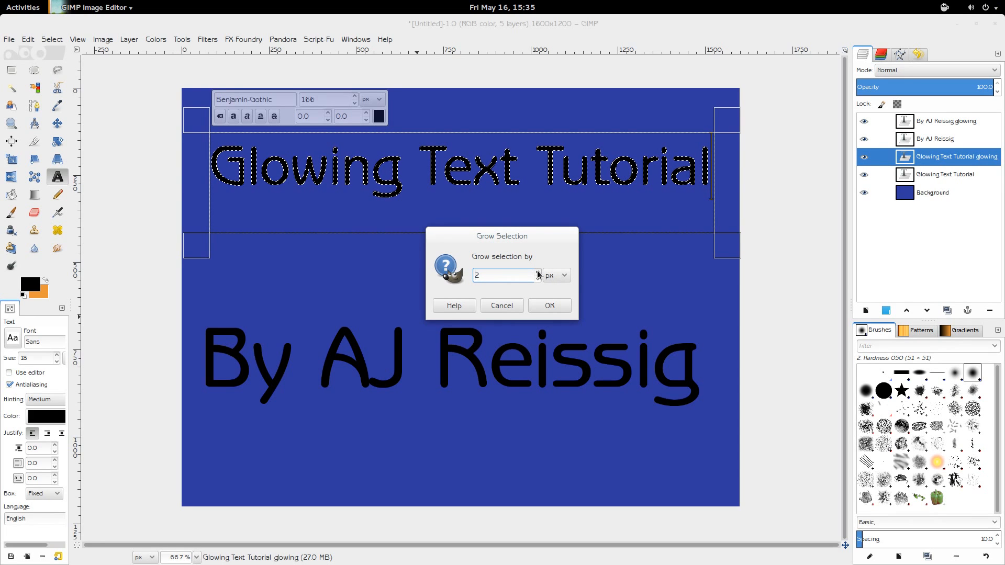
pyautogui.click(549, 306)
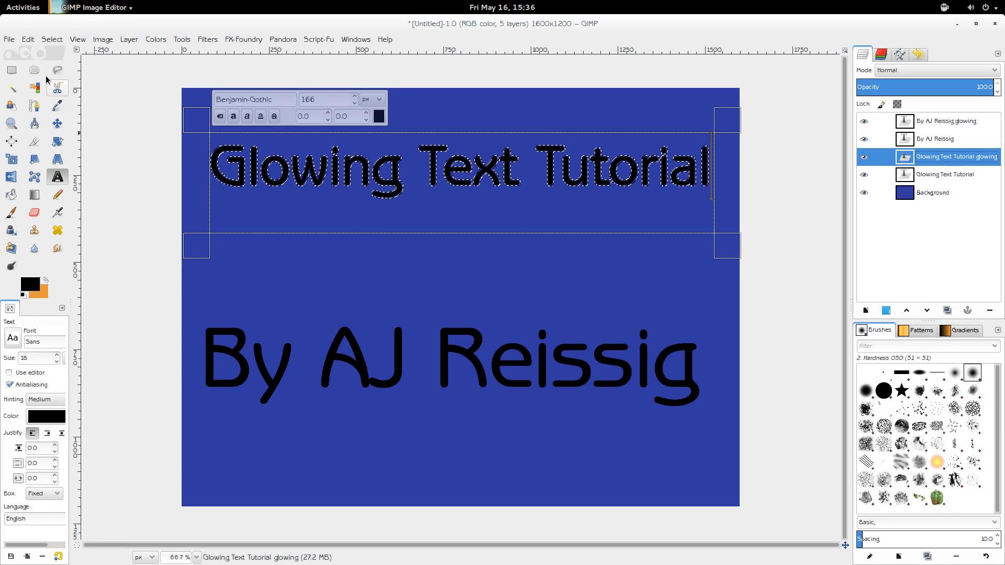
# Fill the grown title selection on the "Glowing Text Tutorial glowing" layer with the orange background color and clear the selection.
pyautogui.click(28, 40)
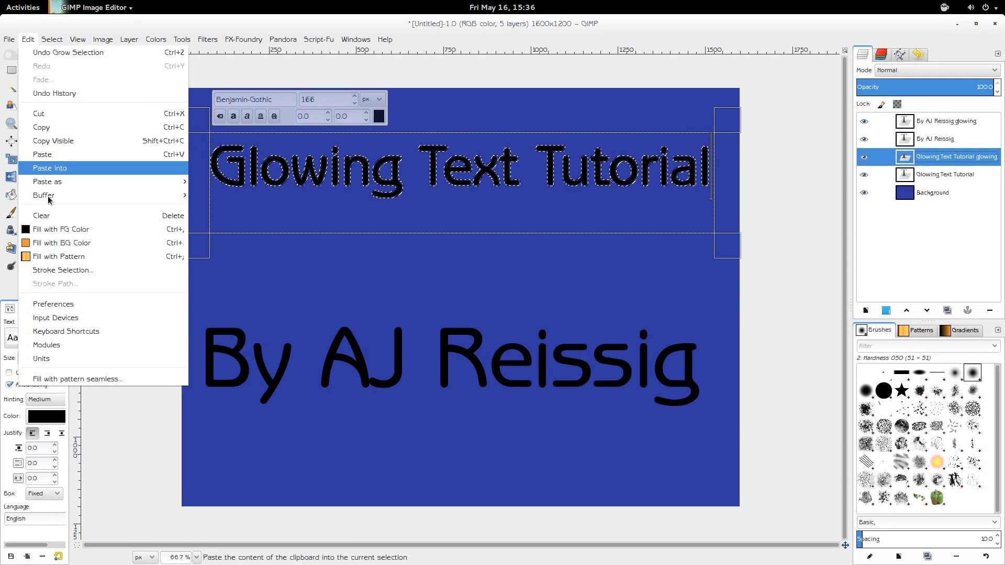
pyautogui.click(59, 244)
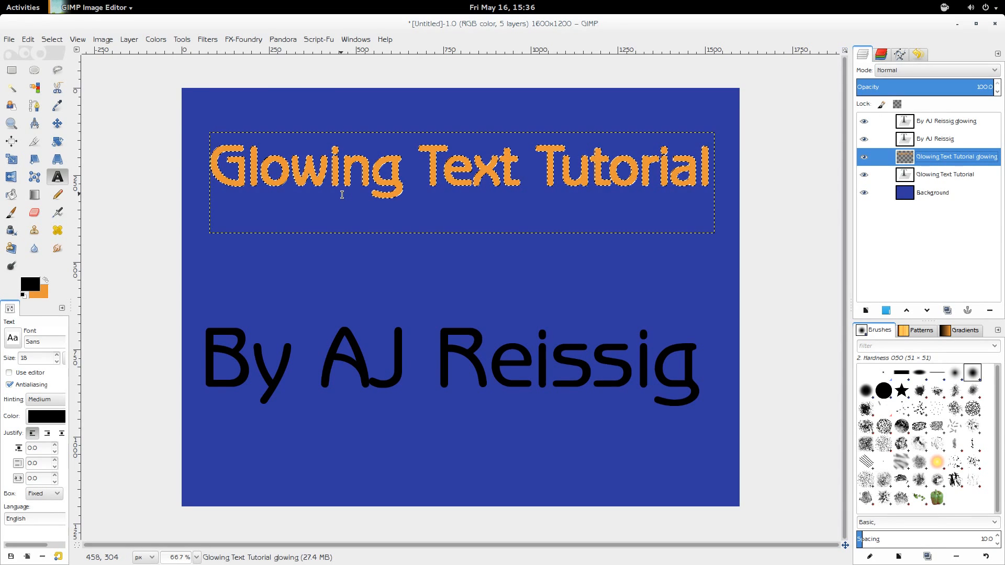
pyautogui.hotkey('ctrl', 'shift', 'a')
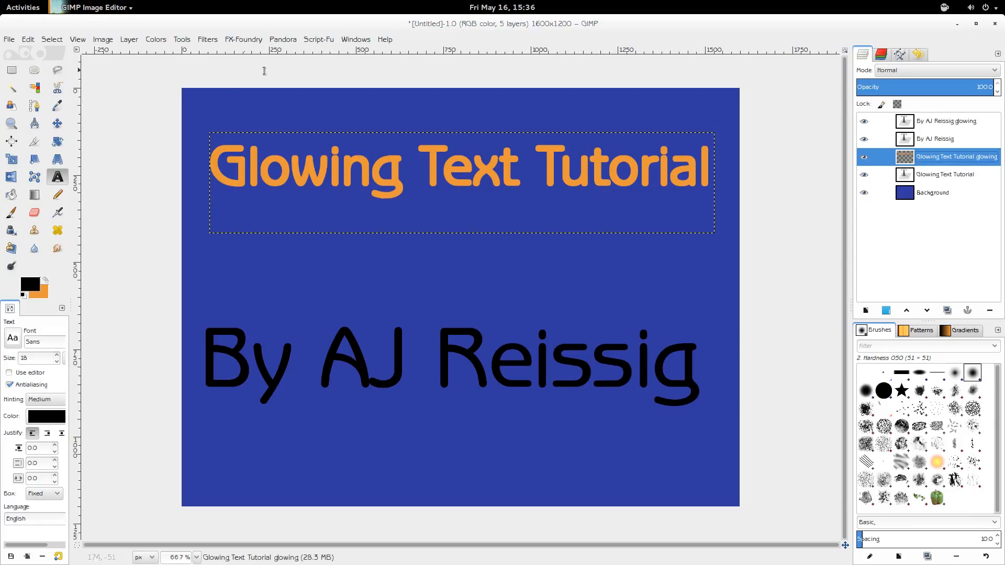
# Apply a Gaussian Blur with a 15 px horizontal and vertical radius to the "Glowing Text Tutorial glowing" layer.
pyautogui.click(208, 40)
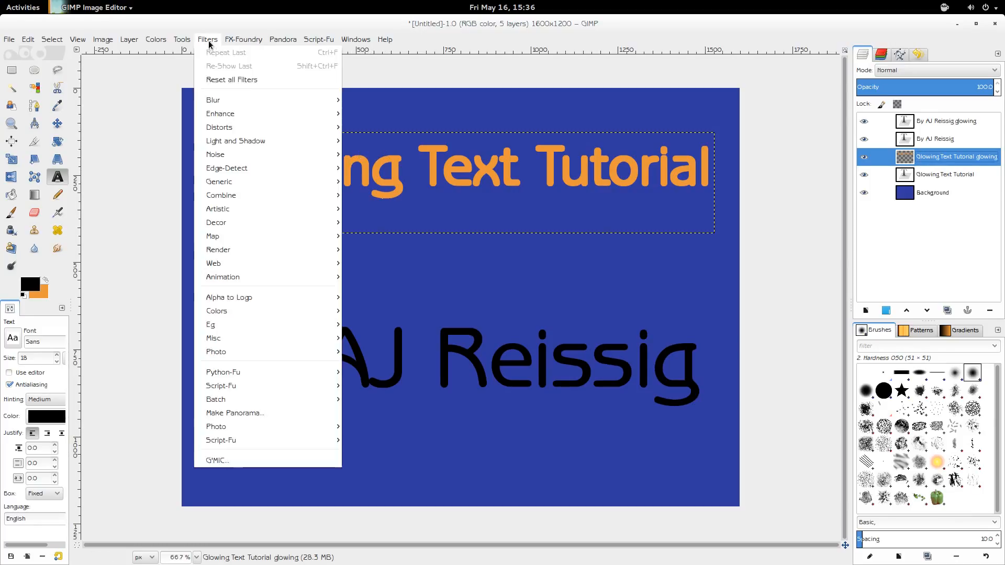
pyautogui.moveTo(210, 102)
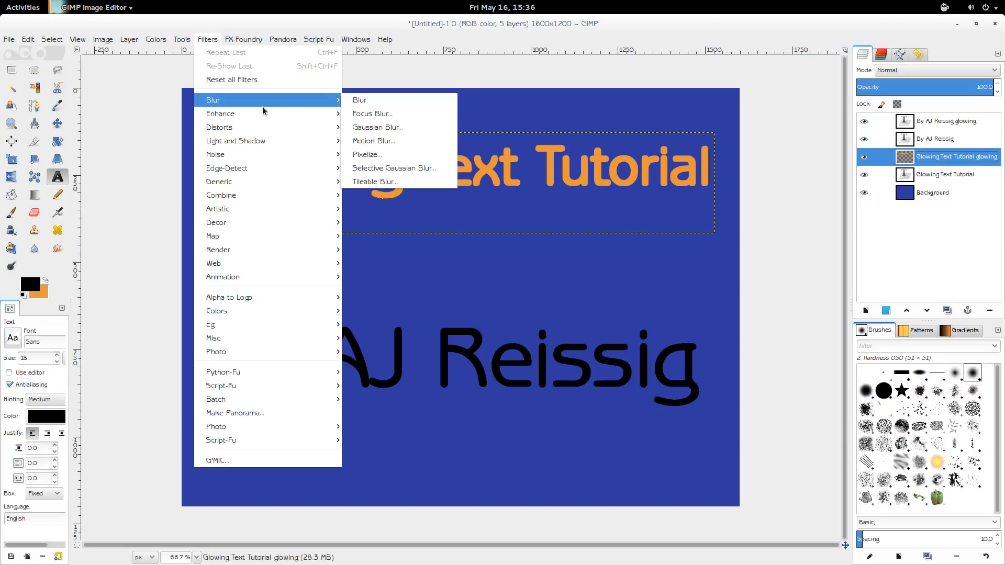
pyautogui.click(368, 127)
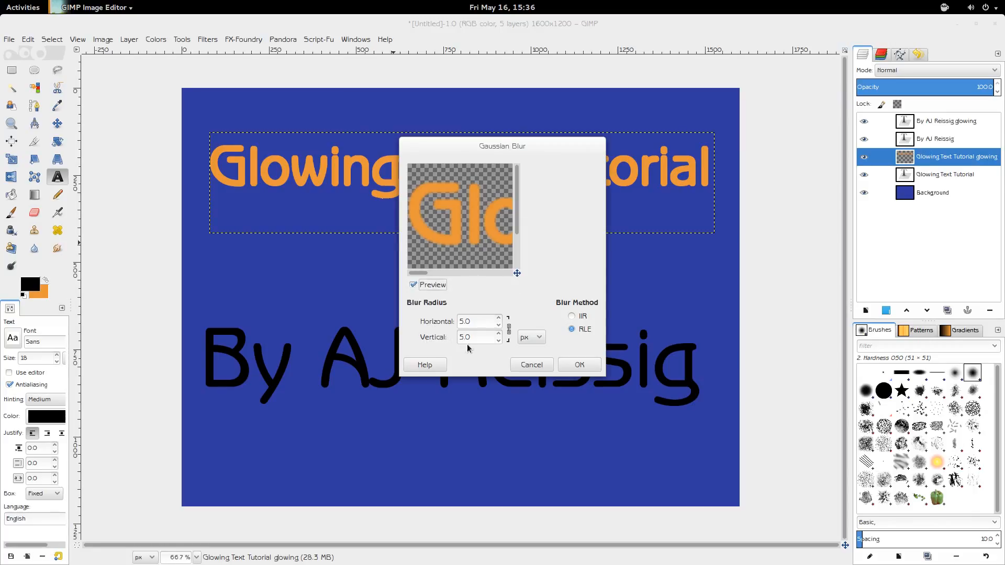
pyautogui.click(459, 322)
pyautogui.write('1')
pyautogui.press('Tab')
pyautogui.click(578, 370)
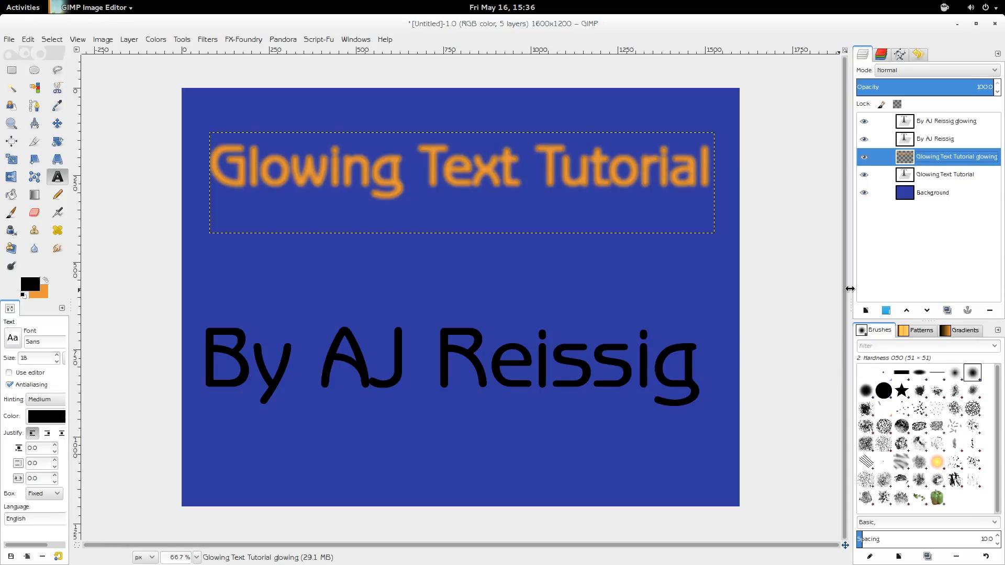
# Move the "Glowing Text Tutorial" text layer directly above its blurred glow layer.
pyautogui.click(938, 178)
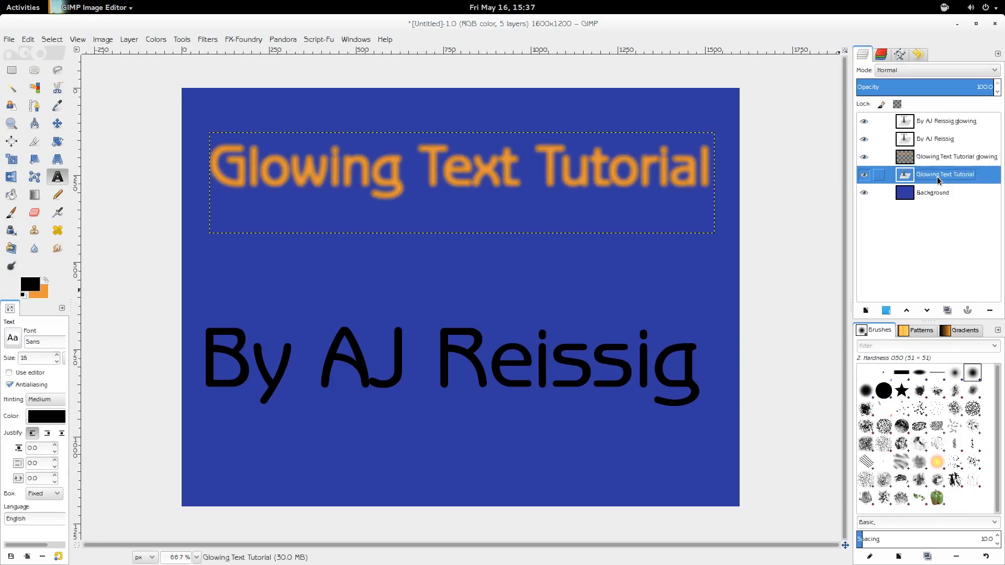
pyautogui.moveTo(938, 180); pyautogui.dragTo(941, 152)
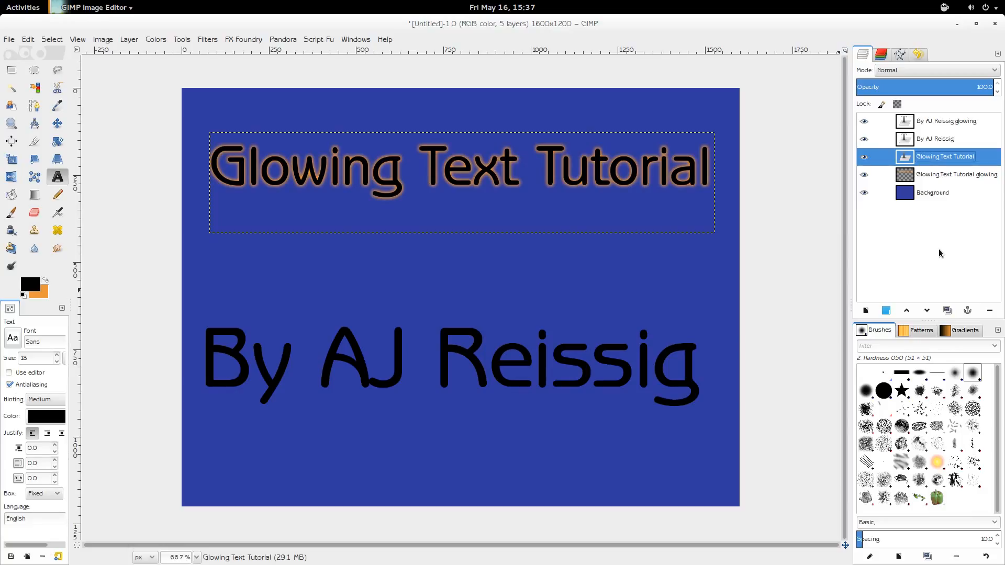
# Create a selection from the alpha of the byline's glowing layer.
pyautogui.click(940, 121)
pyautogui.rightClick(940, 121)
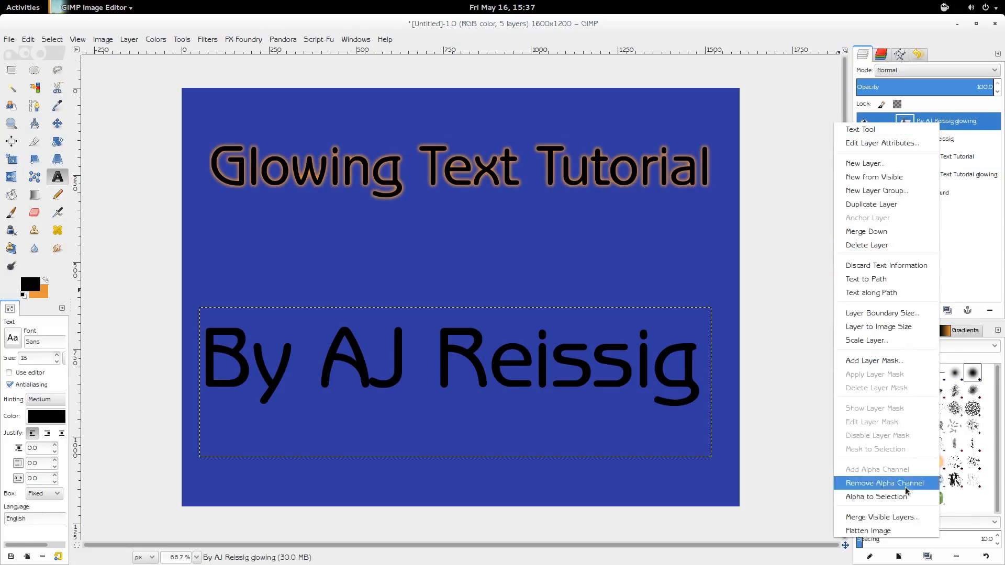
pyautogui.click(917, 500)
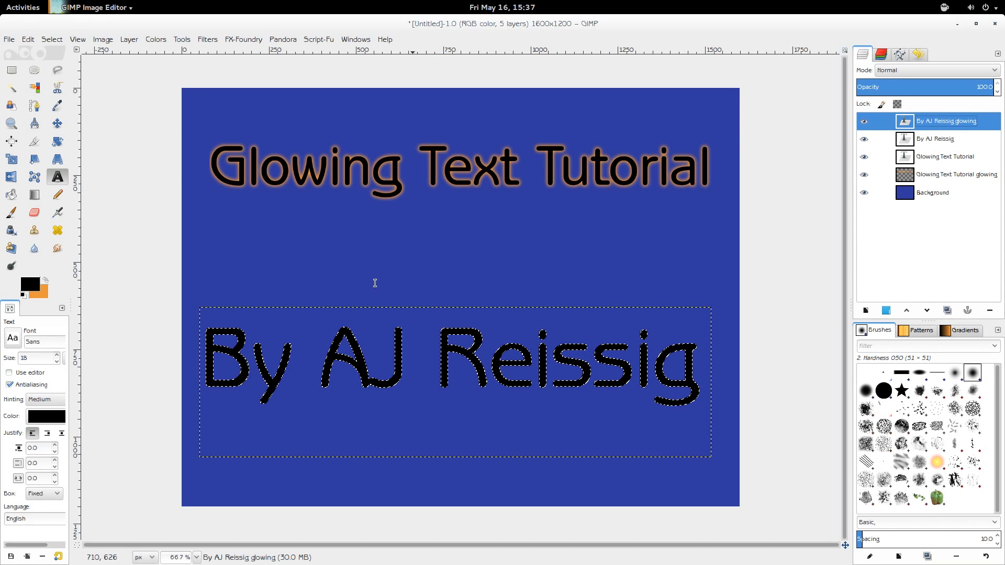
# Grow the selection around the byline letters by 5 px.
pyautogui.click(49, 39)
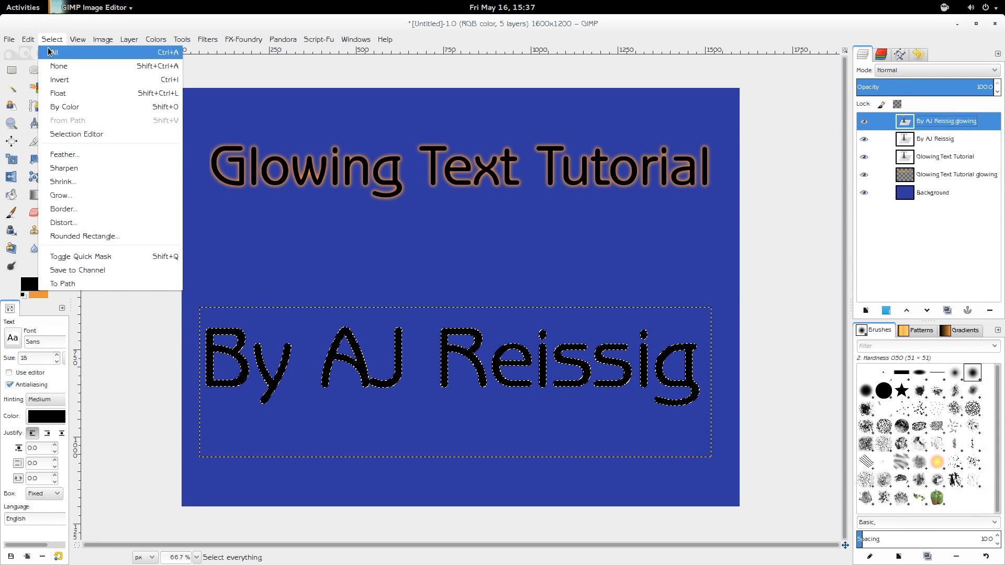
pyautogui.click(73, 196)
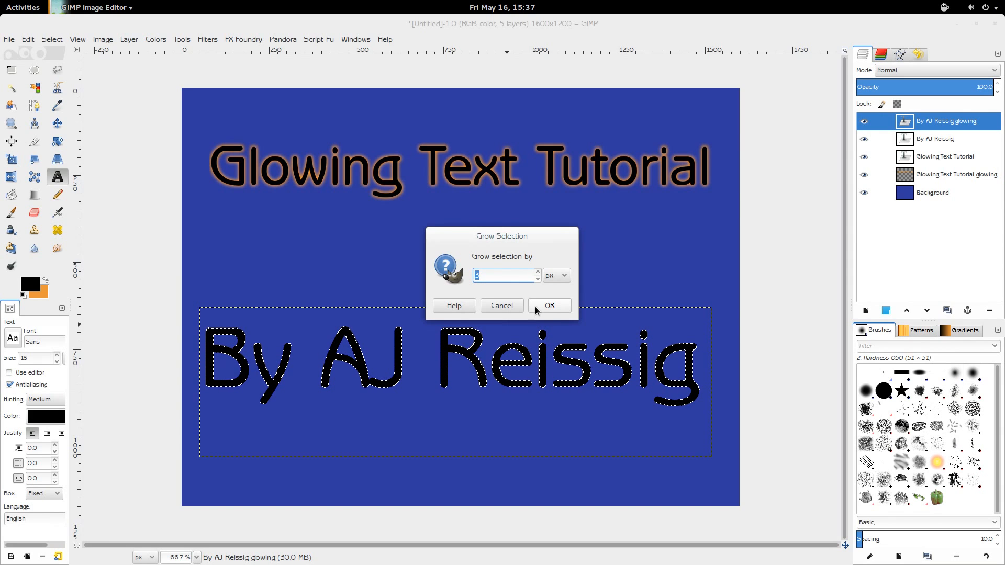
pyautogui.click(539, 278)
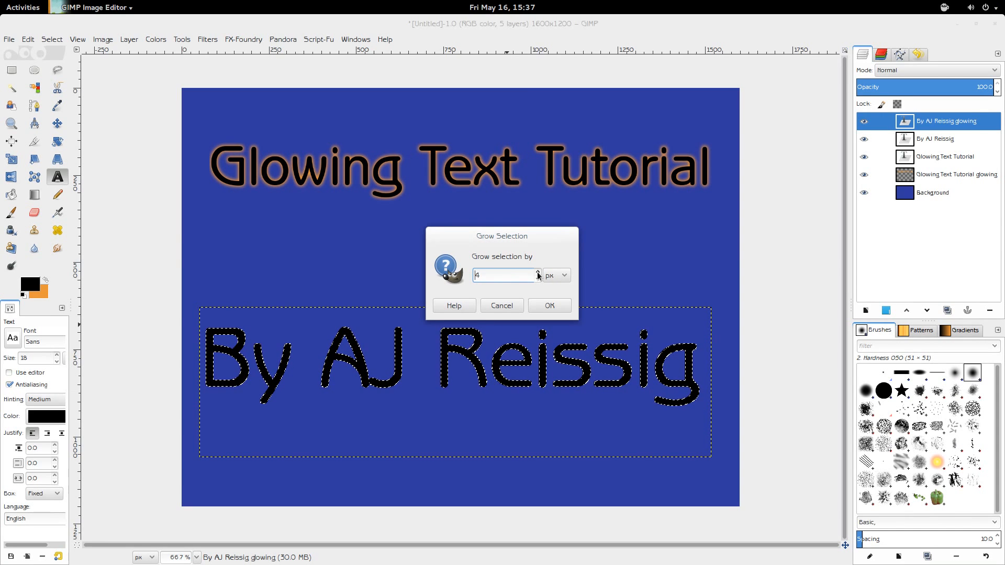
pyautogui.click(538, 272)
pyautogui.click(537, 272)
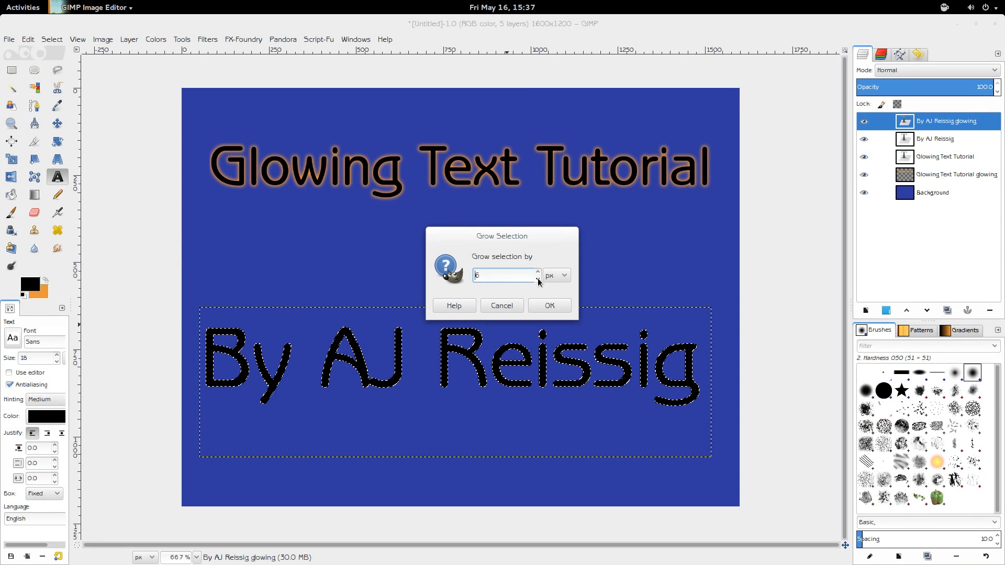
pyautogui.click(539, 280)
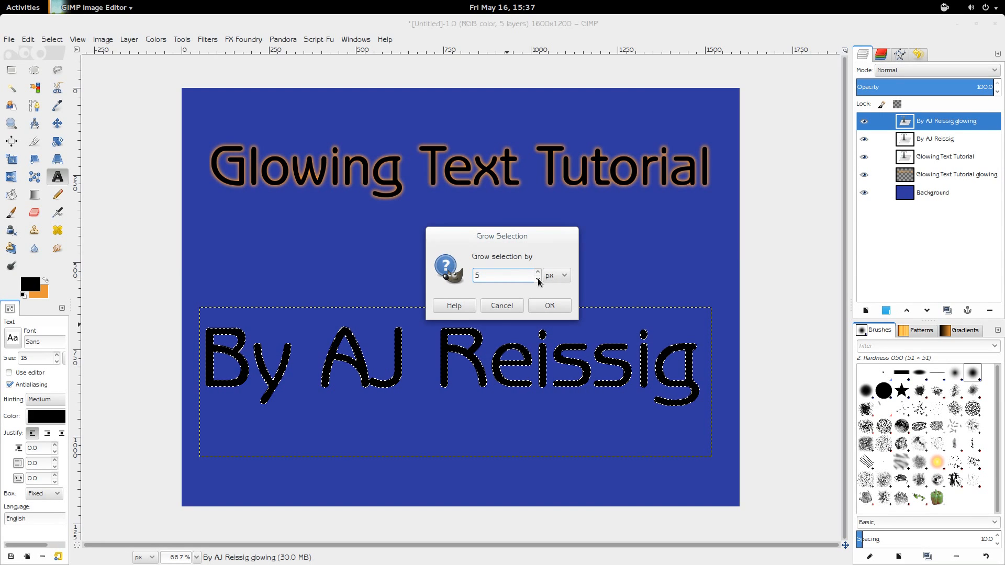
pyautogui.click(538, 306)
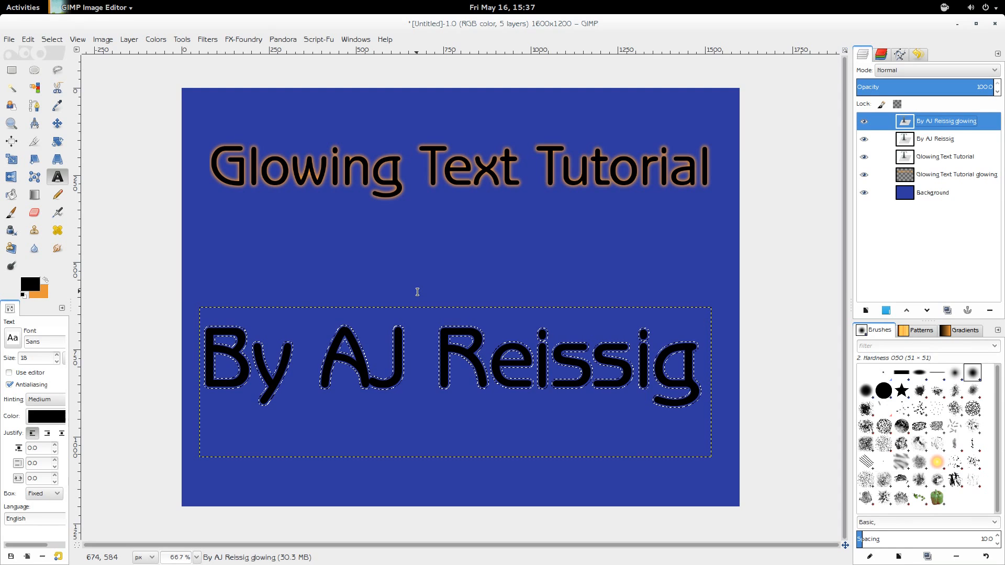
# Fill the grown byline selection on its glowing layer with the orange background color and clear the selection.
pyautogui.click(28, 40)
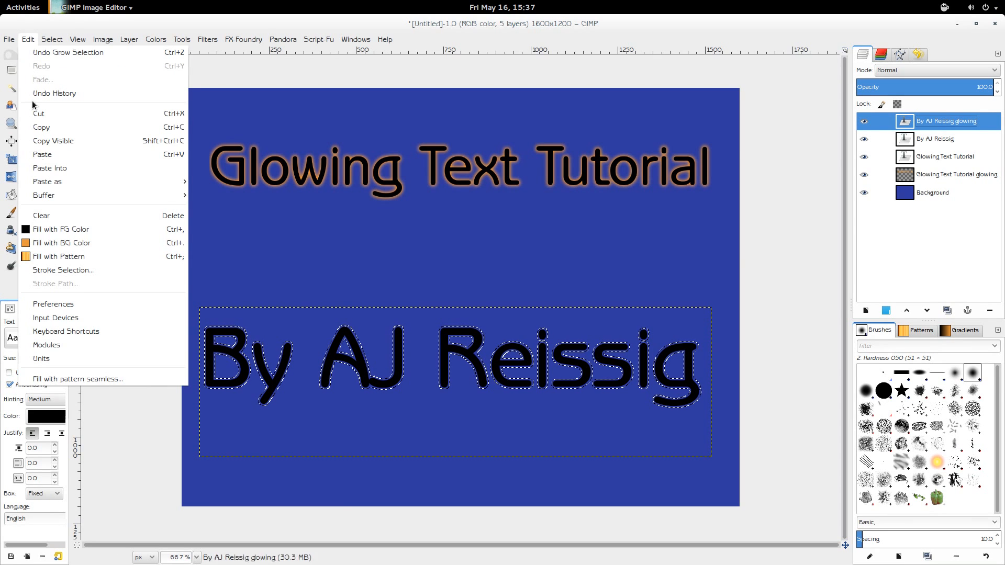
pyautogui.click(63, 244)
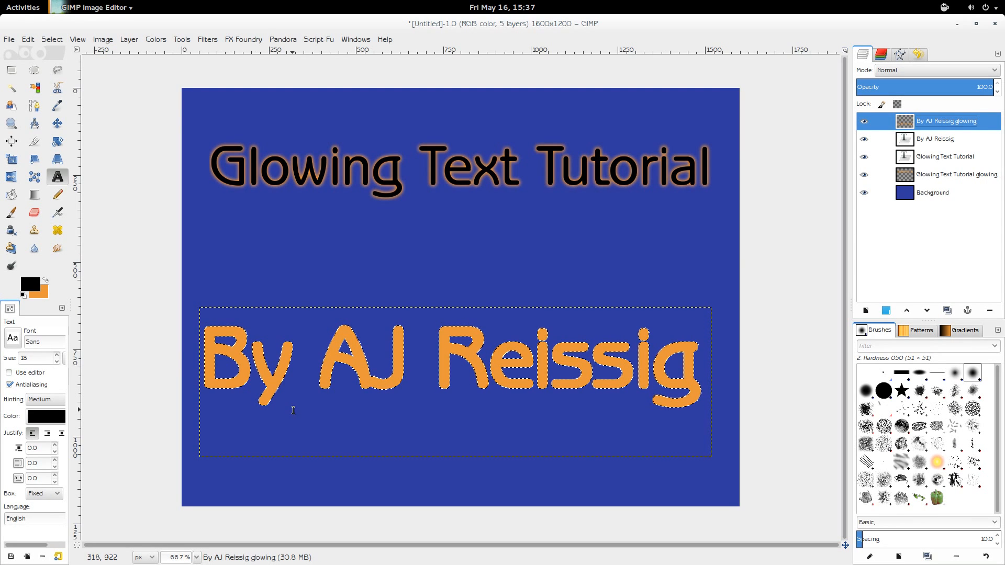
pyautogui.hotkey('shift', 'ctrl', 'a')
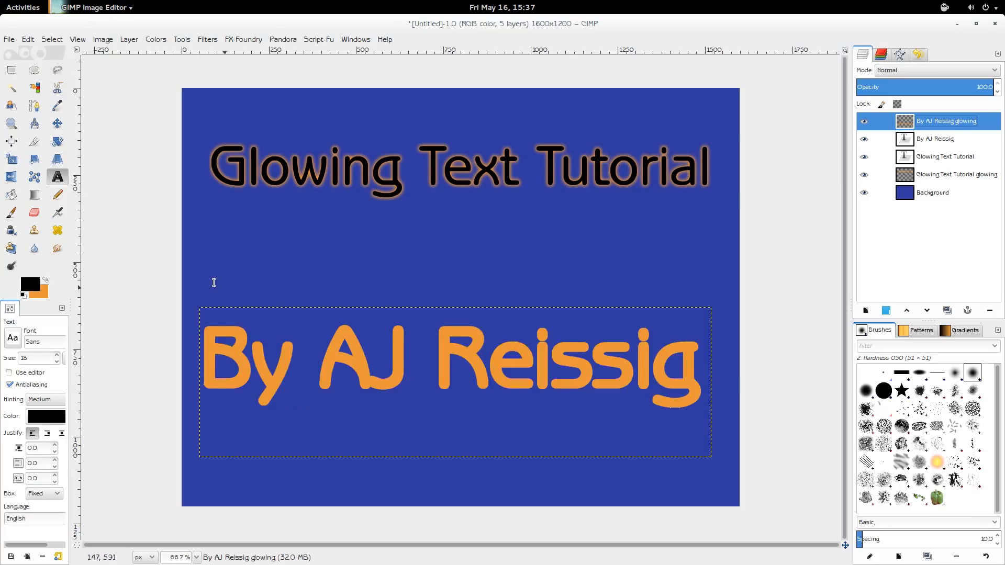
# Repeat the last Gaussian Blur on the byline's glowing layer.
pyautogui.click(208, 40)
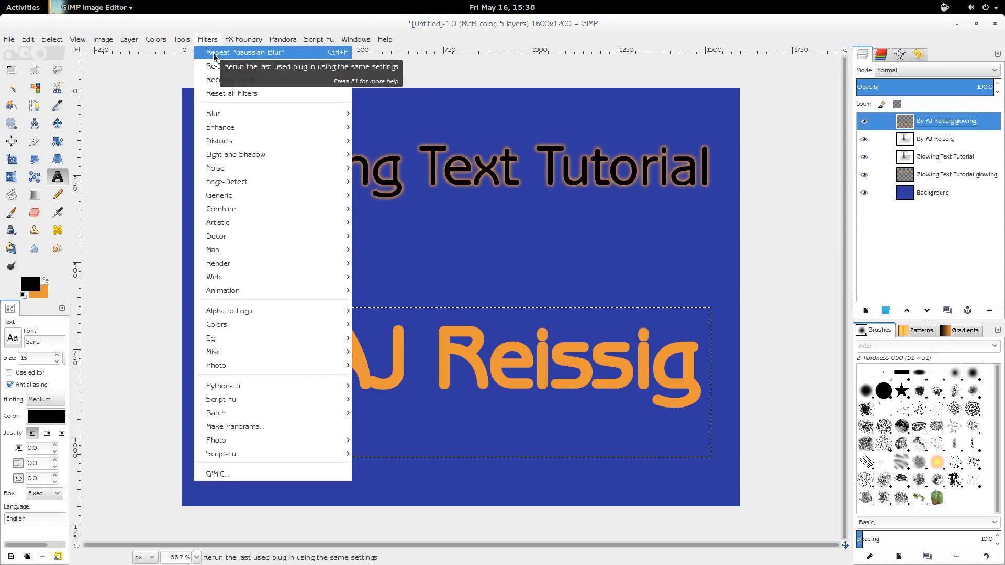
pyautogui.click(213, 55)
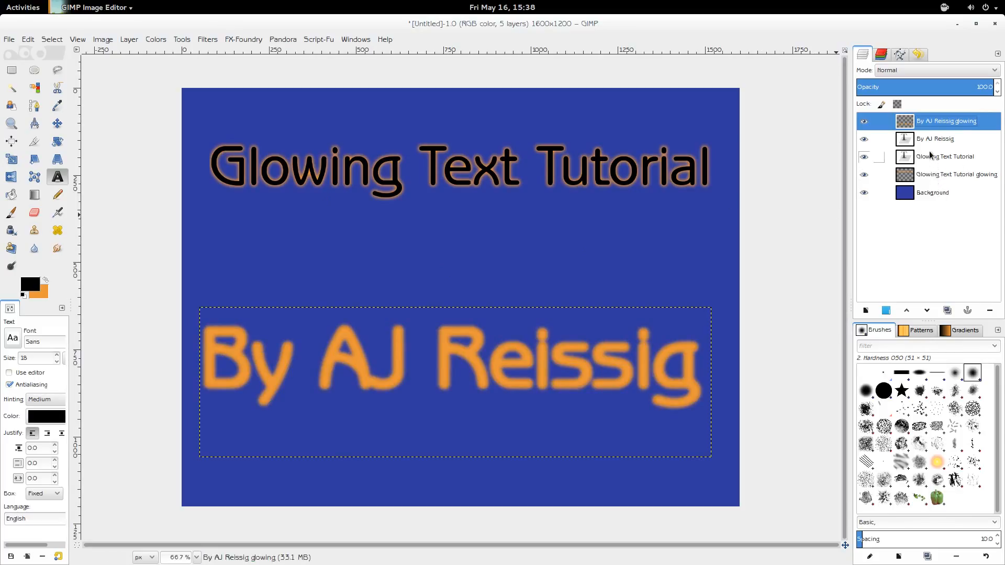
# Preview the byline glow by raising the byline text layer above its glowing layer, and lower it back beneath.
pyautogui.moveTo(934, 139); pyautogui.dragTo(937, 119)
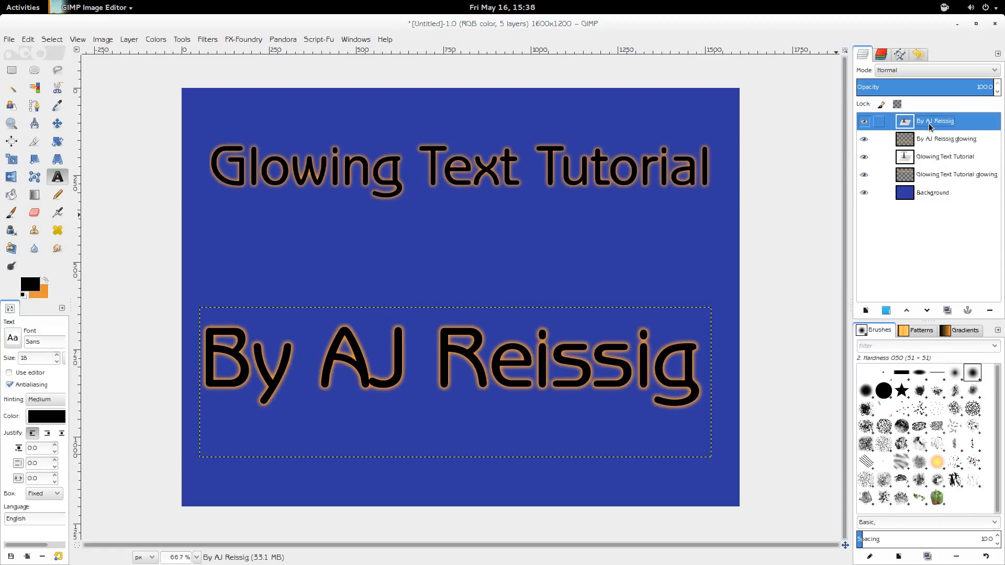
pyautogui.moveTo(929, 122); pyautogui.dragTo(930, 146)
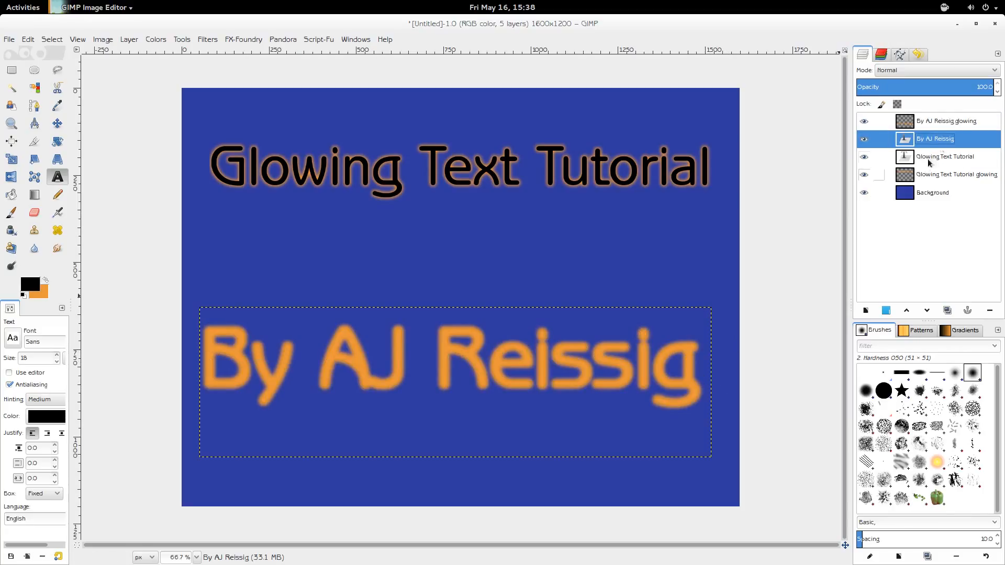
# Duplicate the byline's glowing layer and repeat the last Gaussian Blur on the copy.
pyautogui.click(948, 122)
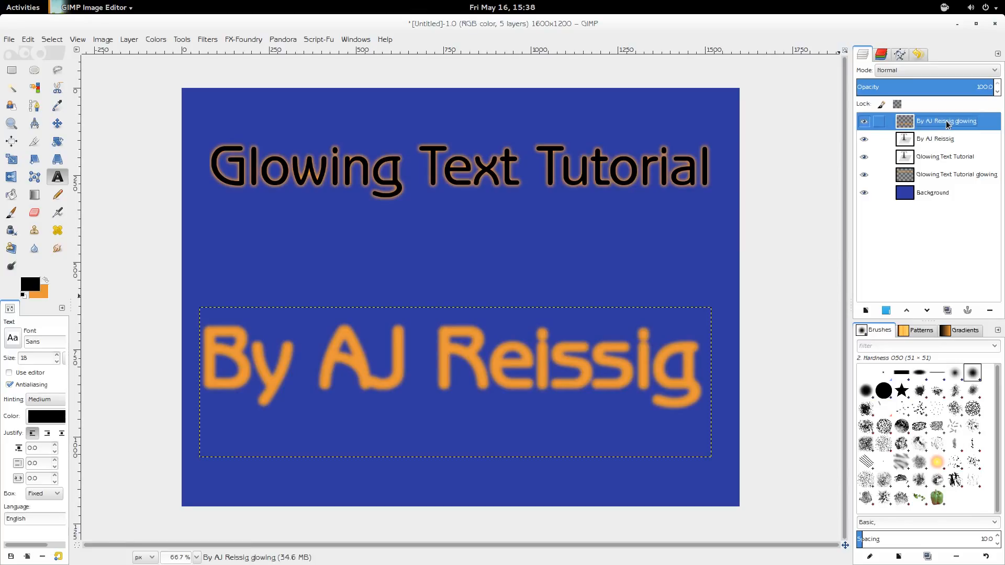
pyautogui.rightClick(946, 121)
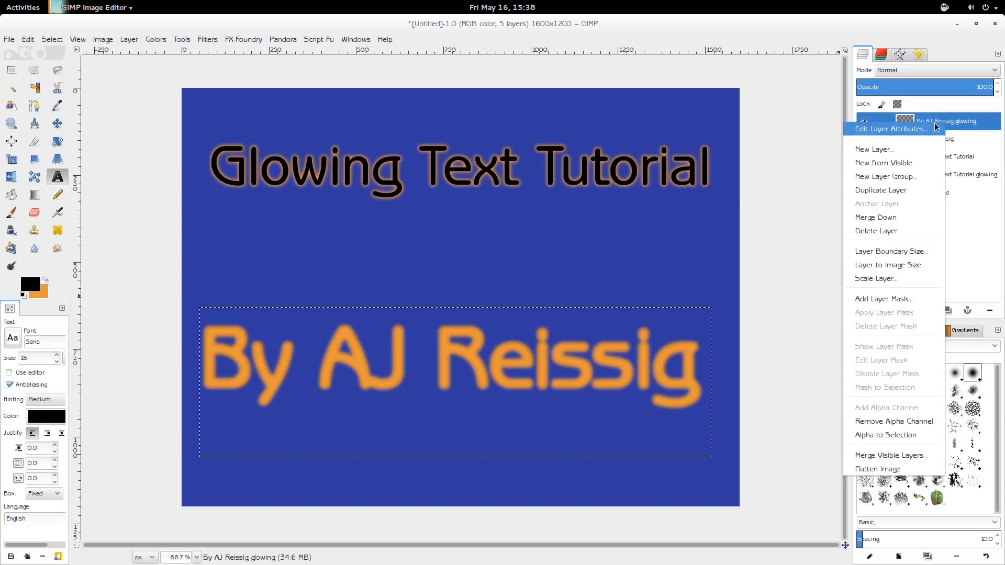
pyautogui.click(905, 192)
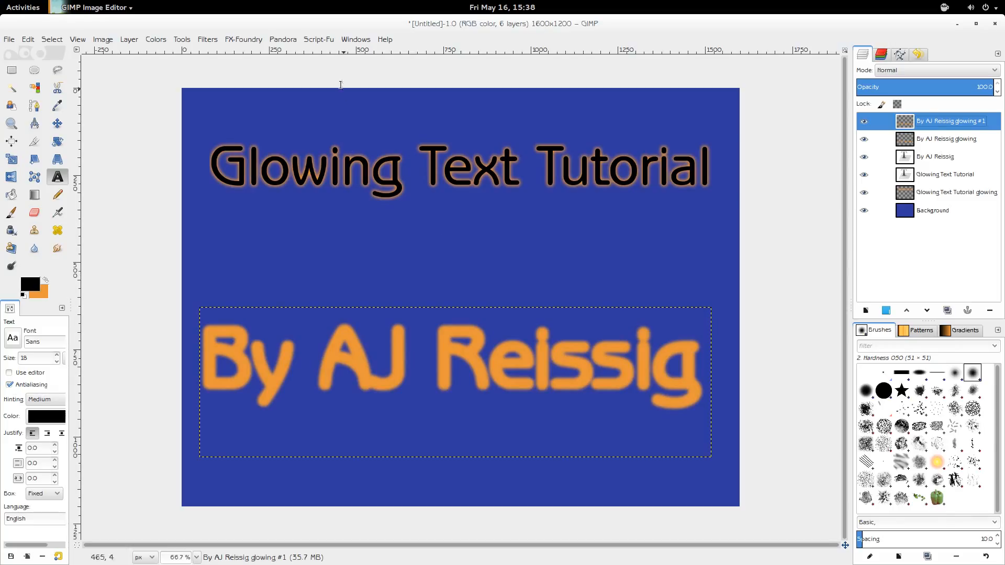
pyautogui.click(209, 44)
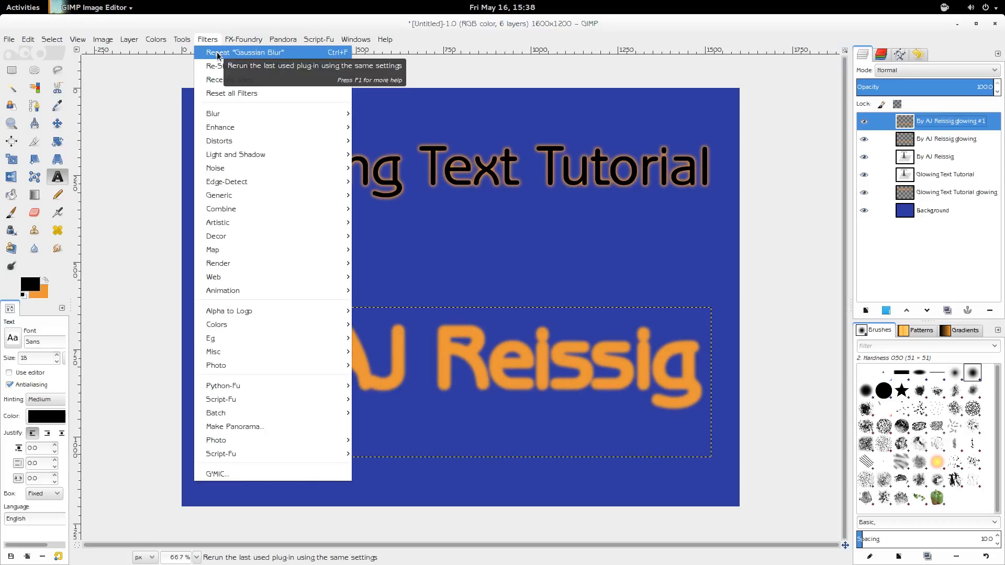
pyautogui.click(218, 53)
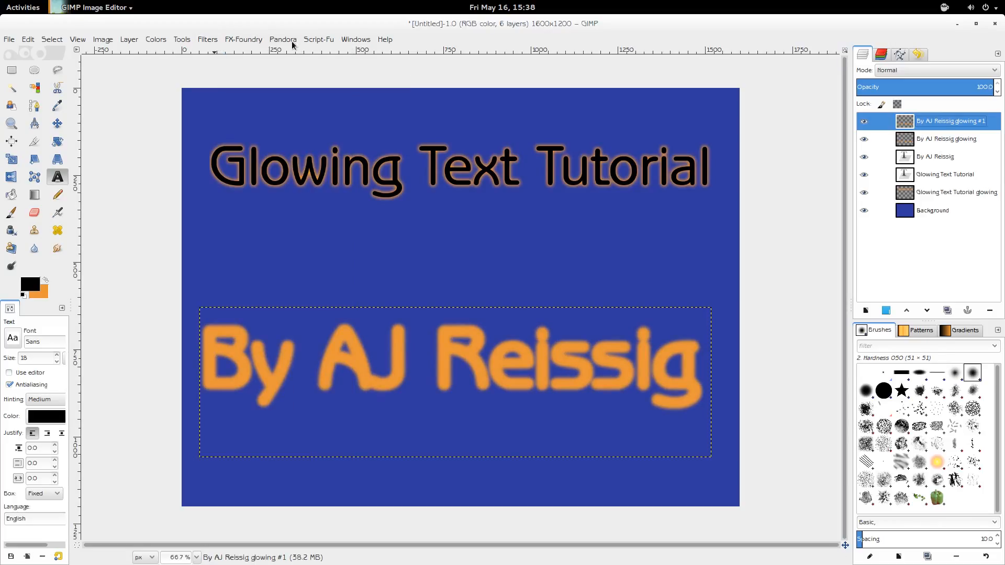
# Apply a Gaussian Blur with a 30 px horizontal and vertical radius to the duplicated byline glow layer.
pyautogui.click(212, 41)
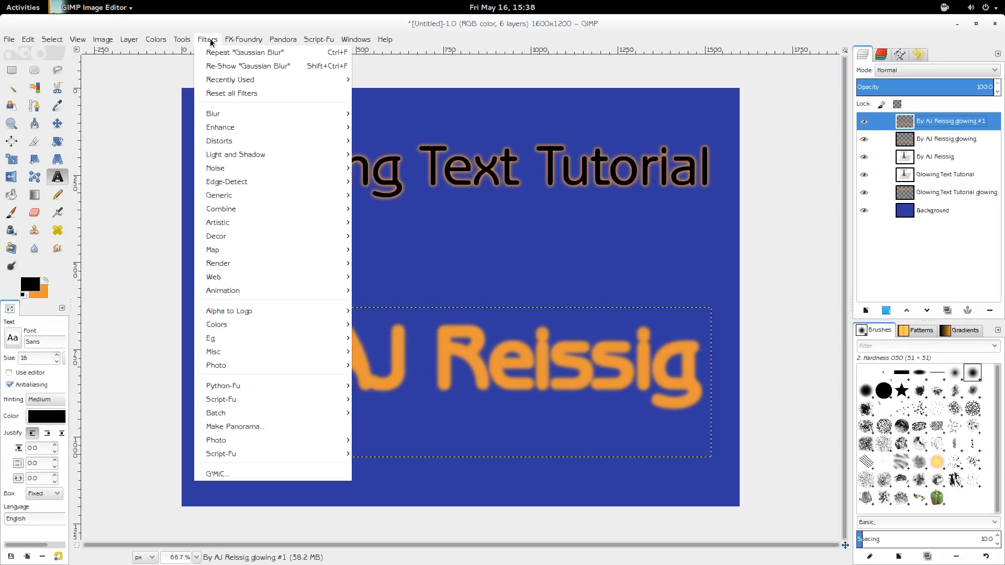
pyautogui.moveTo(273, 116)
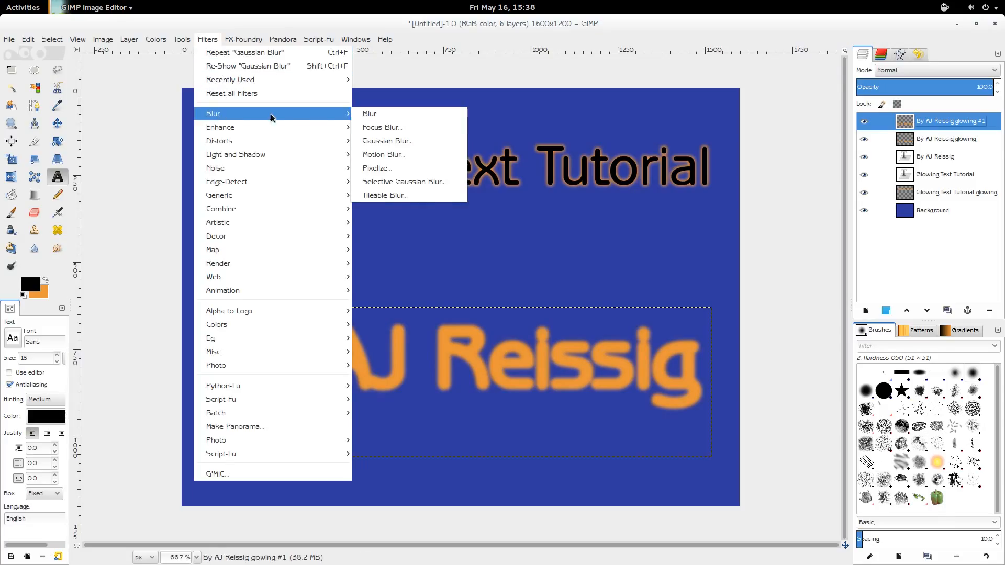
pyautogui.click(388, 142)
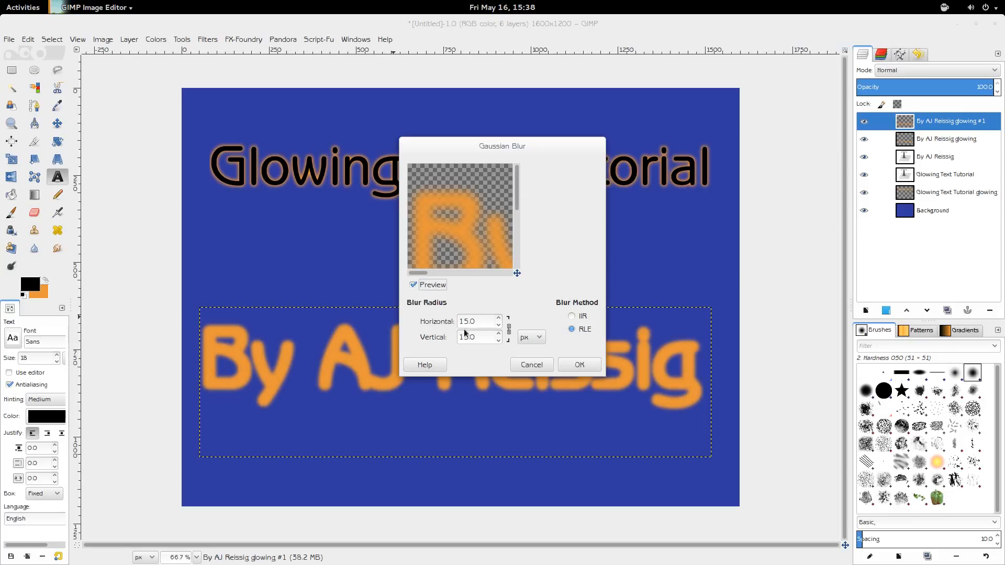
pyautogui.doubleClick(478, 322)
pyautogui.write('30')
pyautogui.press('Tab')
pyautogui.click(579, 365)
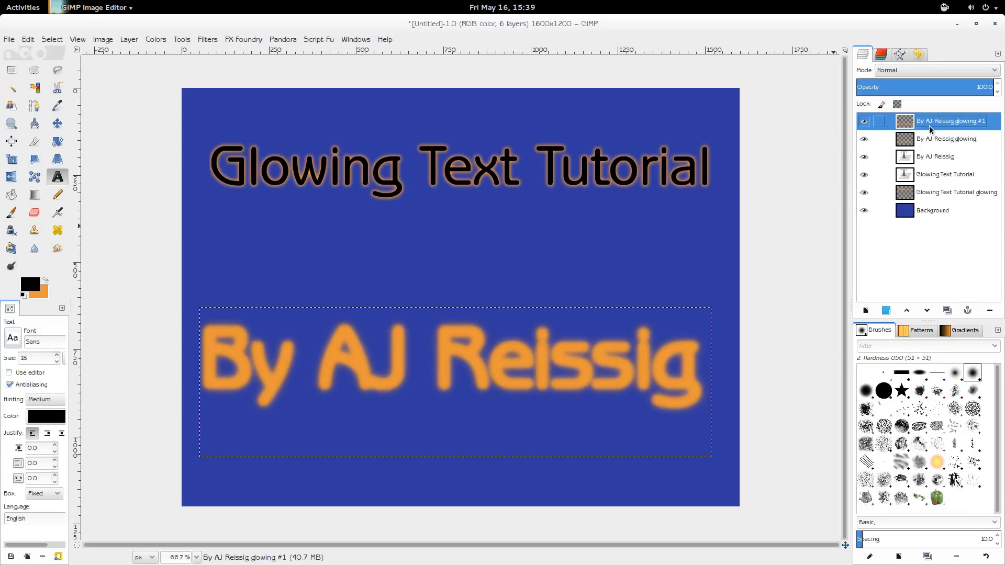
# Move the byline text layer to the top of the layer stack and the duplicated glow layer below the original byline glow.
pyautogui.moveTo(930, 163); pyautogui.dragTo(926, 117)
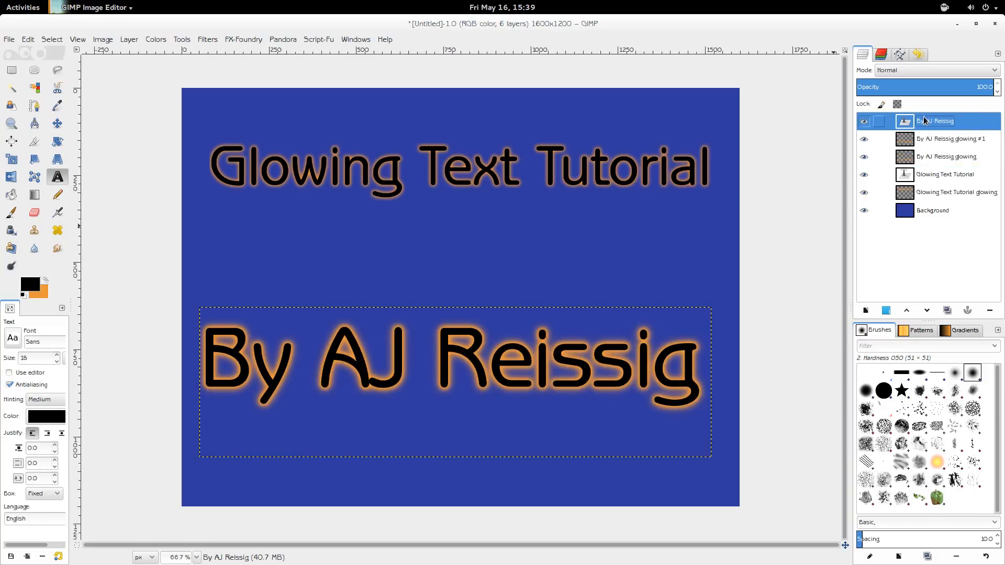
pyautogui.click(941, 143)
pyautogui.moveTo(940, 144); pyautogui.dragTo(943, 168)
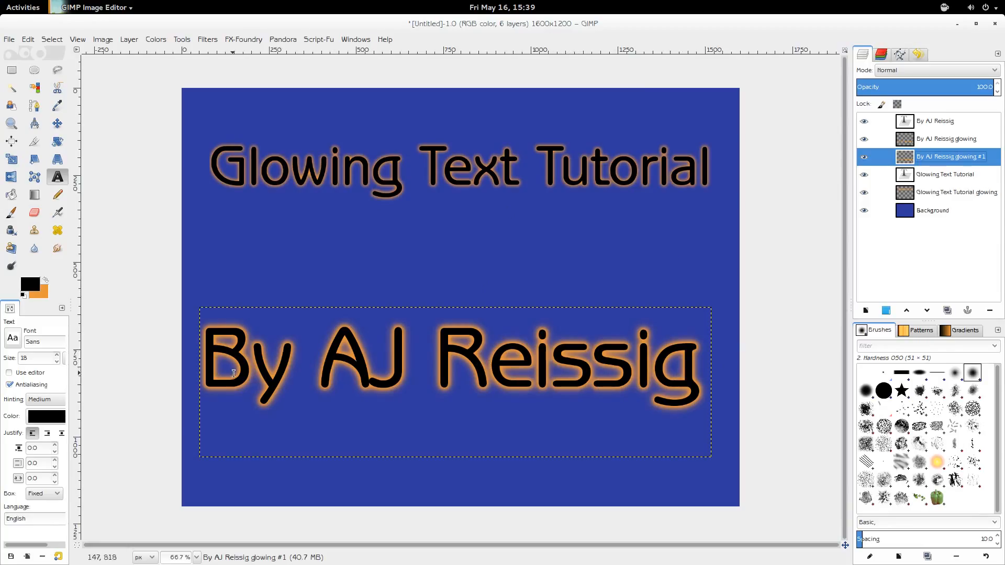
# Set the foreground color to a bright red, hex e71717.
pyautogui.click(29, 287)
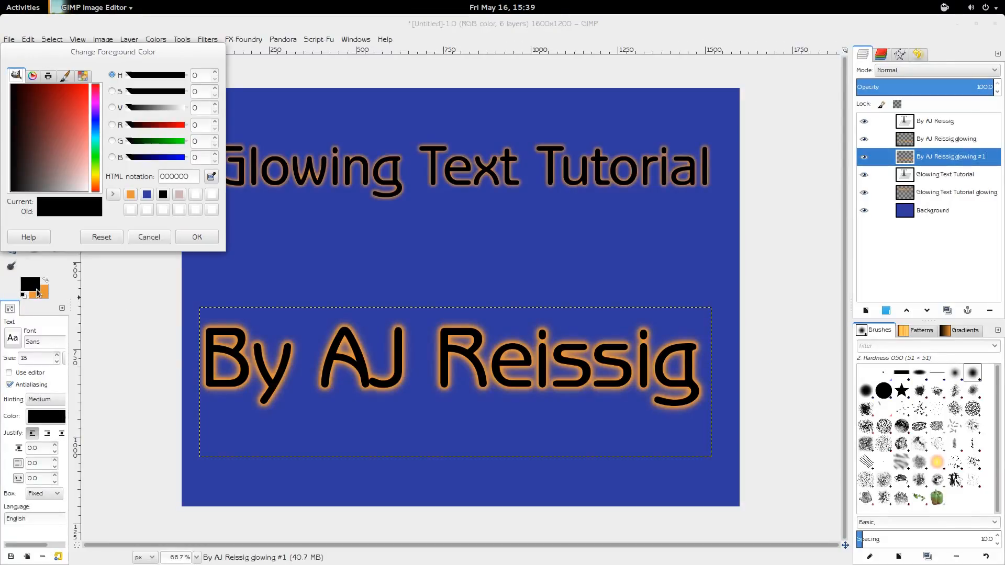
pyautogui.click(80, 94)
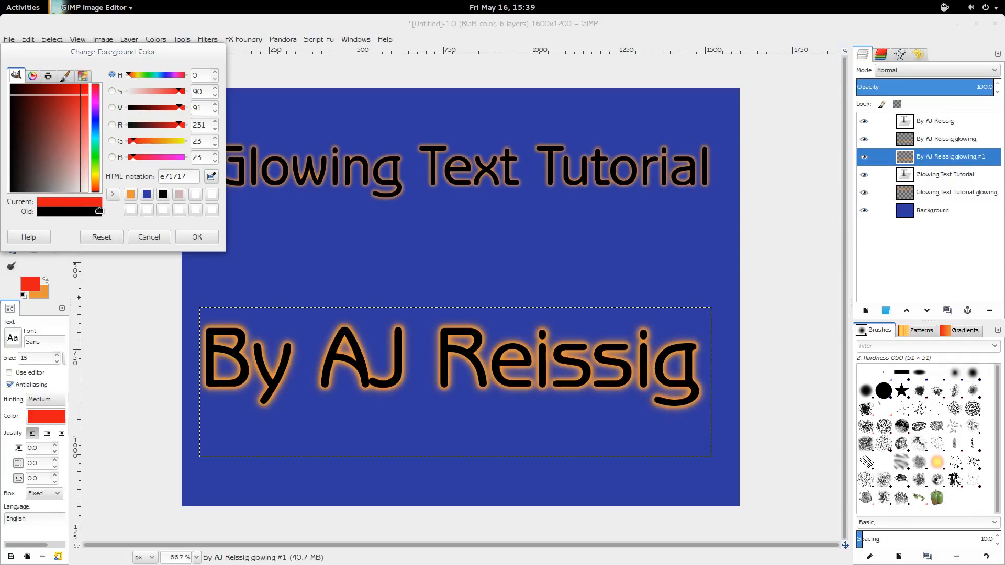
pyautogui.moveTo(99, 211); pyautogui.dragTo(196, 195)
pyautogui.click(197, 239)
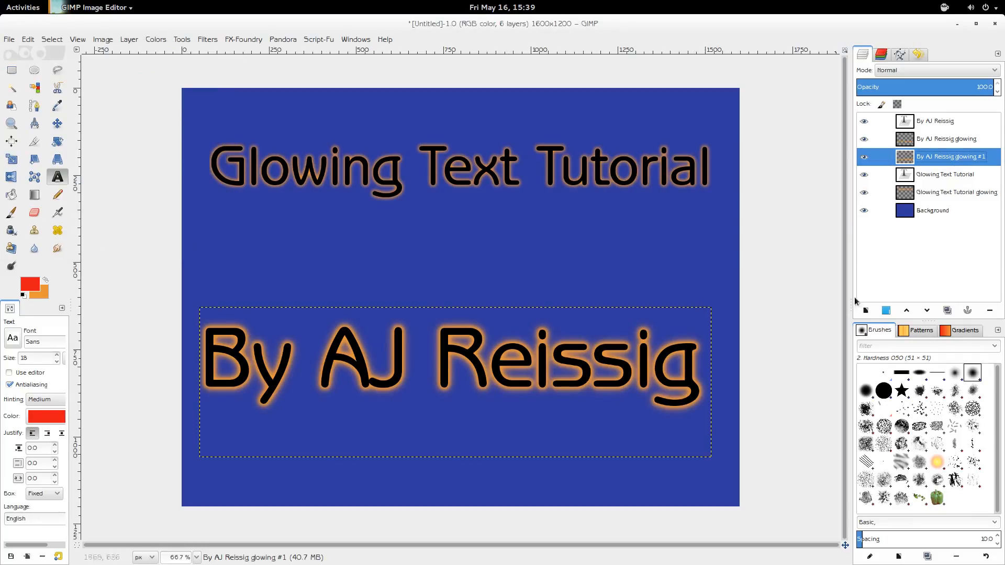
# Select the byline text layer's letter shapes from its alpha, fill them with the red foreground color, and clear the selection.
pyautogui.click(944, 123)
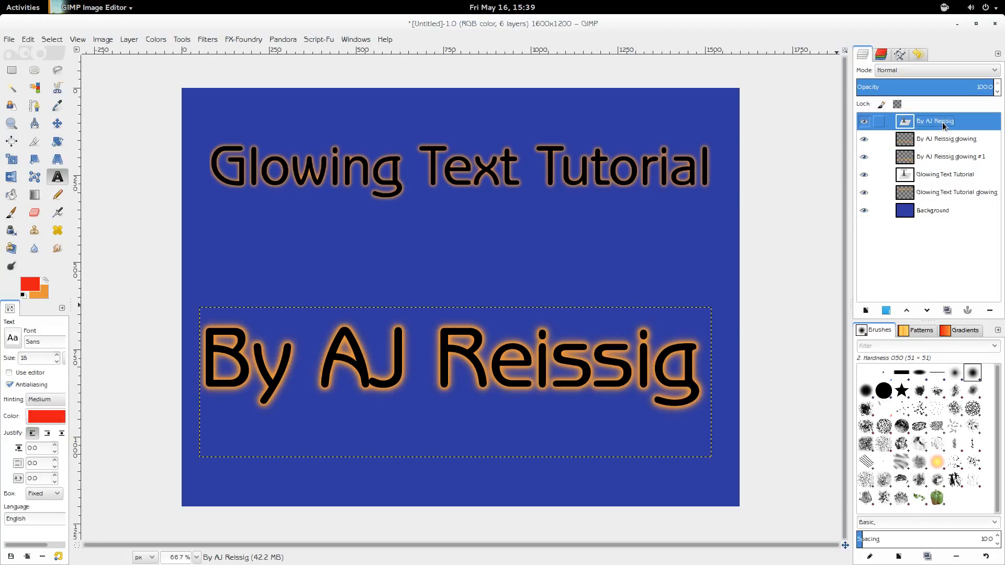
pyautogui.rightClick(945, 125)
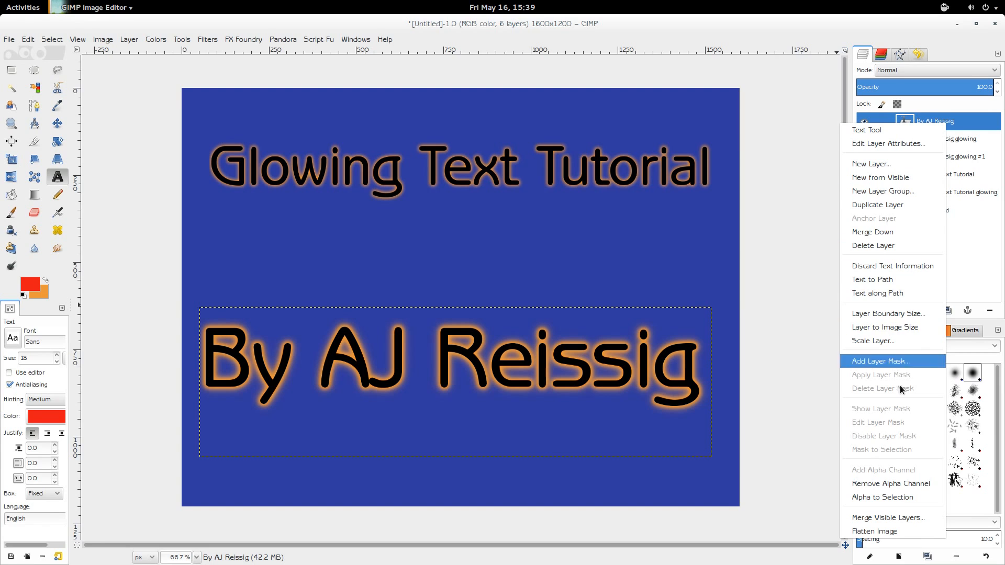
pyautogui.click(894, 497)
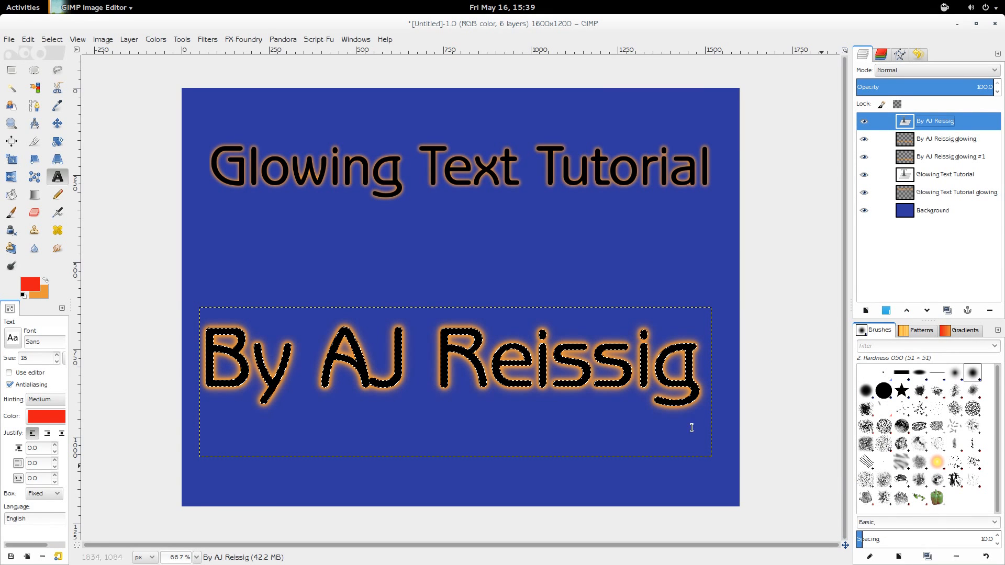
pyautogui.click(29, 40)
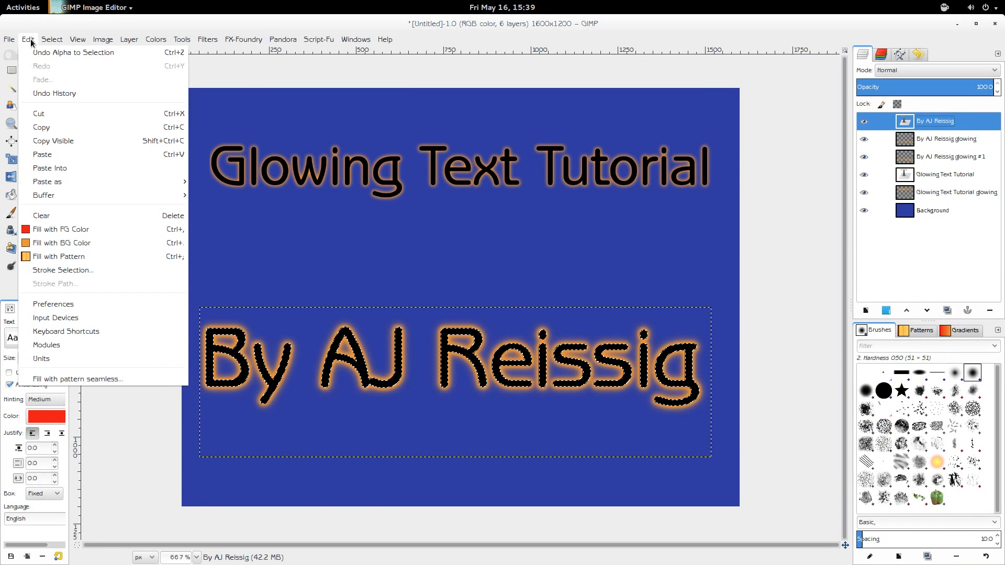
pyautogui.click(51, 231)
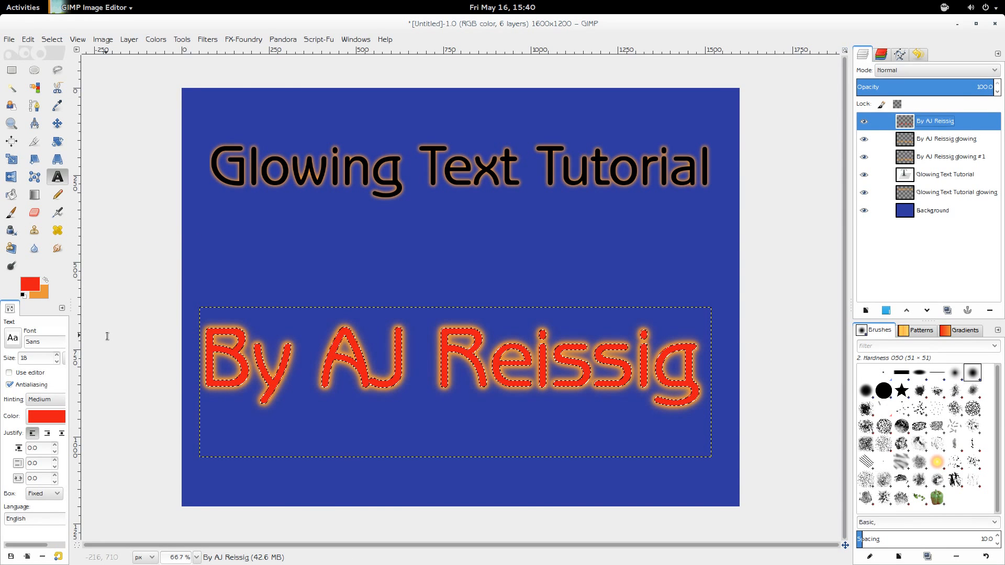
pyautogui.hotkey('shift', 'ctrl', 'a')
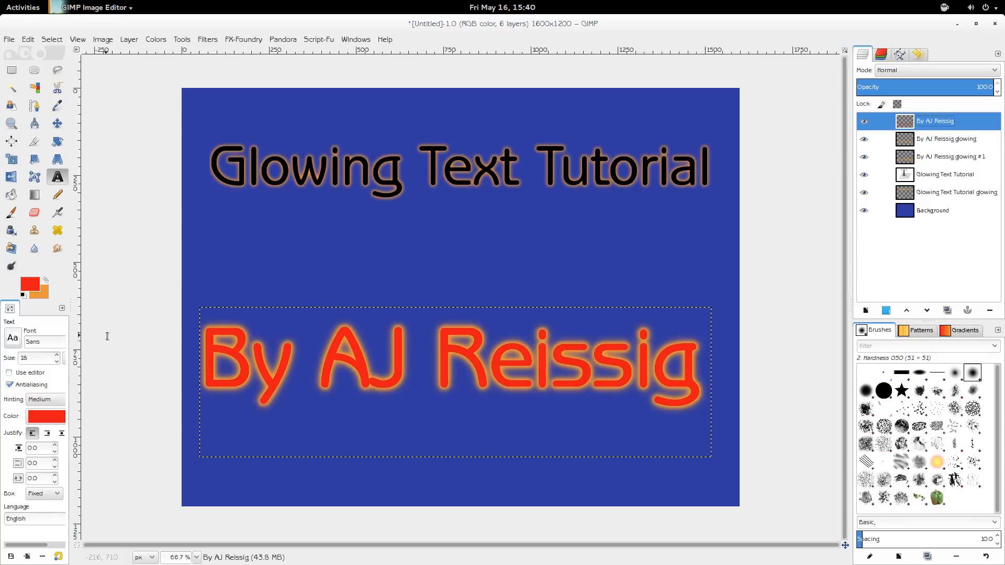